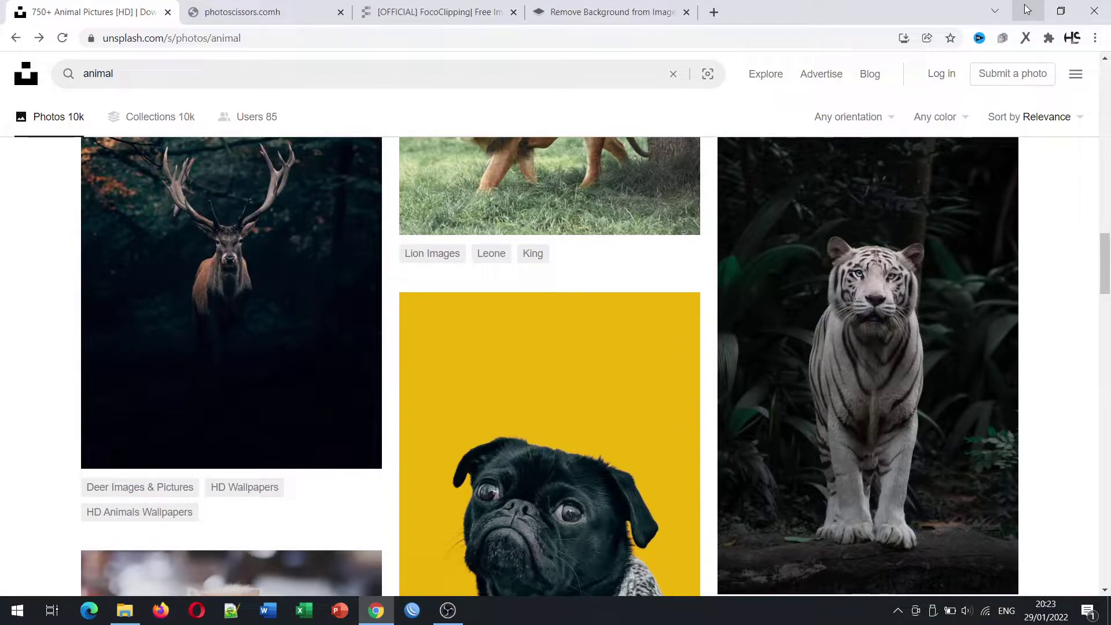
pyautogui.moveTo(1106, 261)
pyautogui.mouseDown()
pyautogui.moveTo(1108, 150)
pyautogui.moveTo(1108, 282)
pyautogui.moveTo(1109, 253)
pyautogui.mouseUp()
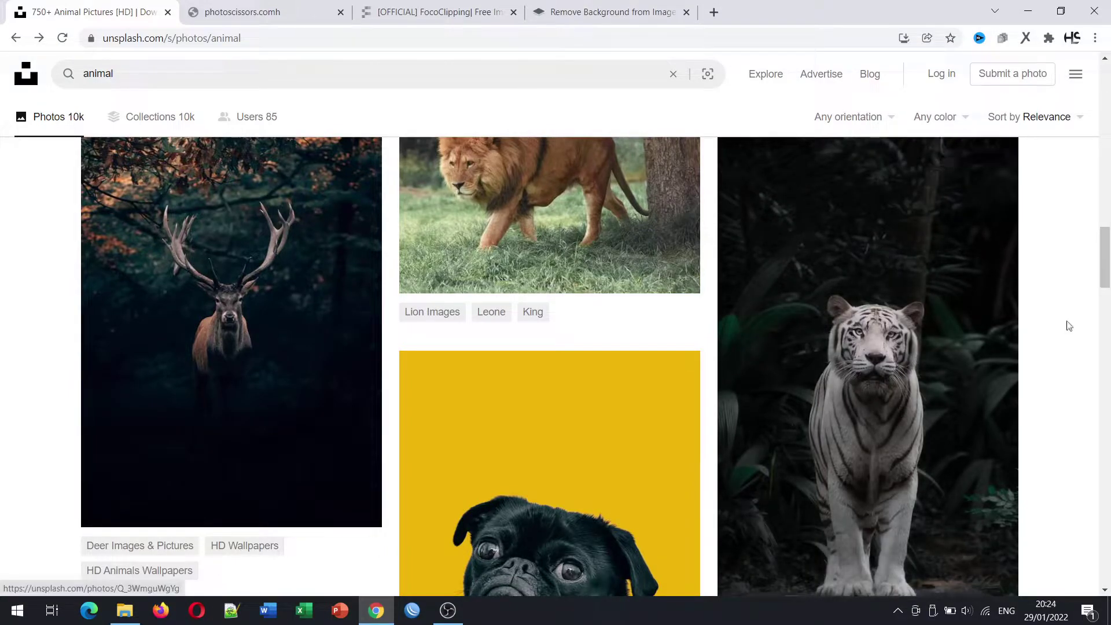
pyautogui.scroll(-1, 970, 415)
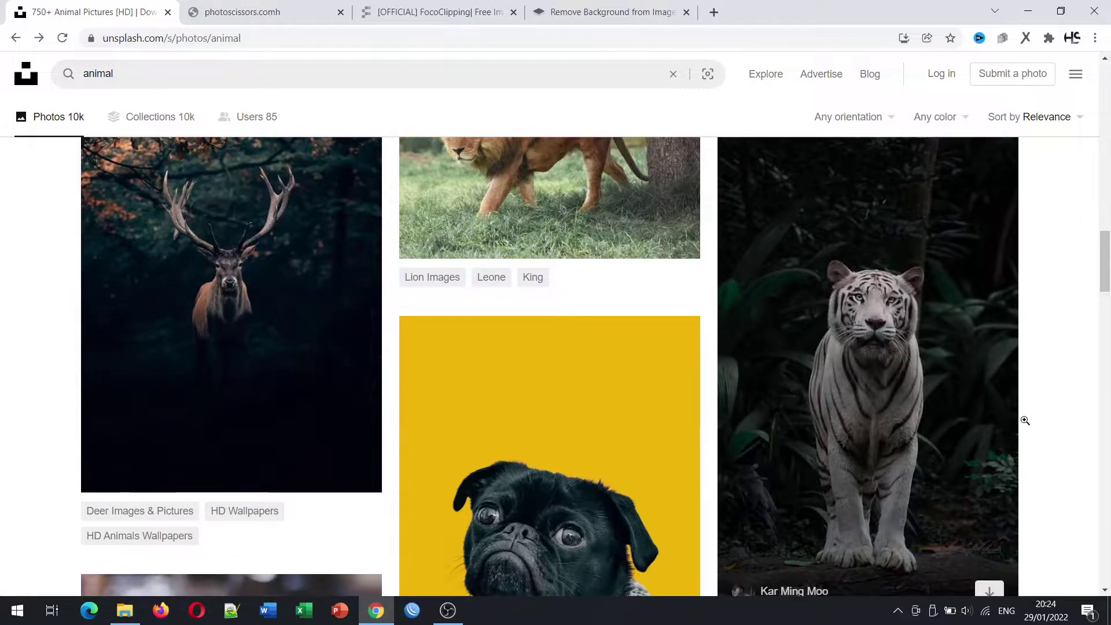
pyautogui.moveTo(1108, 288); pyautogui.dragTo(1108, 303)
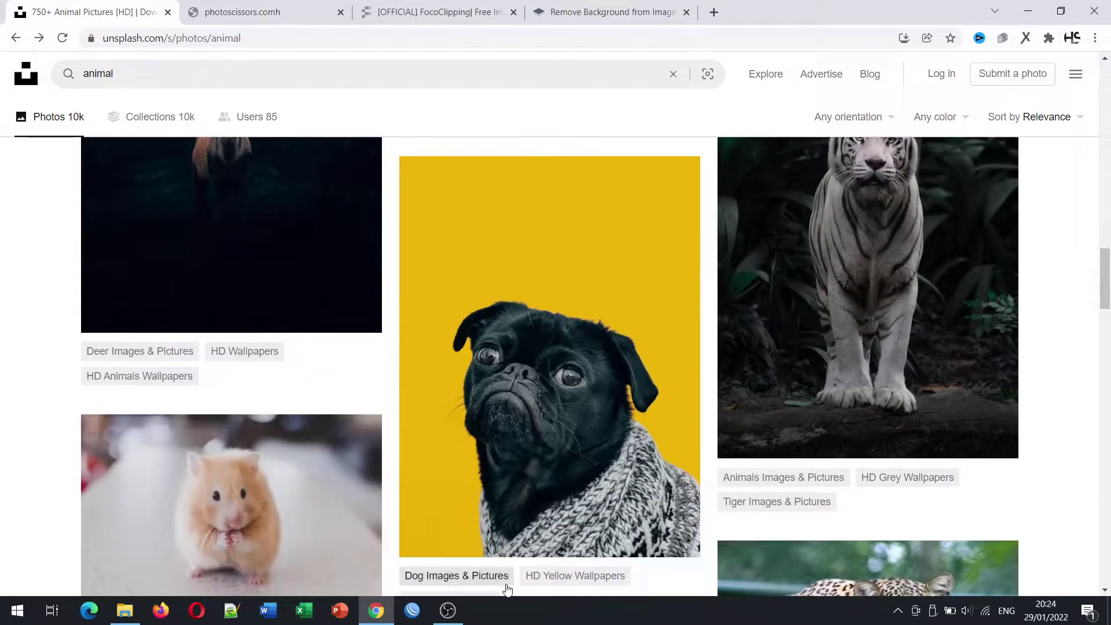
# - Correct the mistyped web address to photoscissors.com and load the site
pyautogui.click(281, 13)
pyautogui.press('F5')
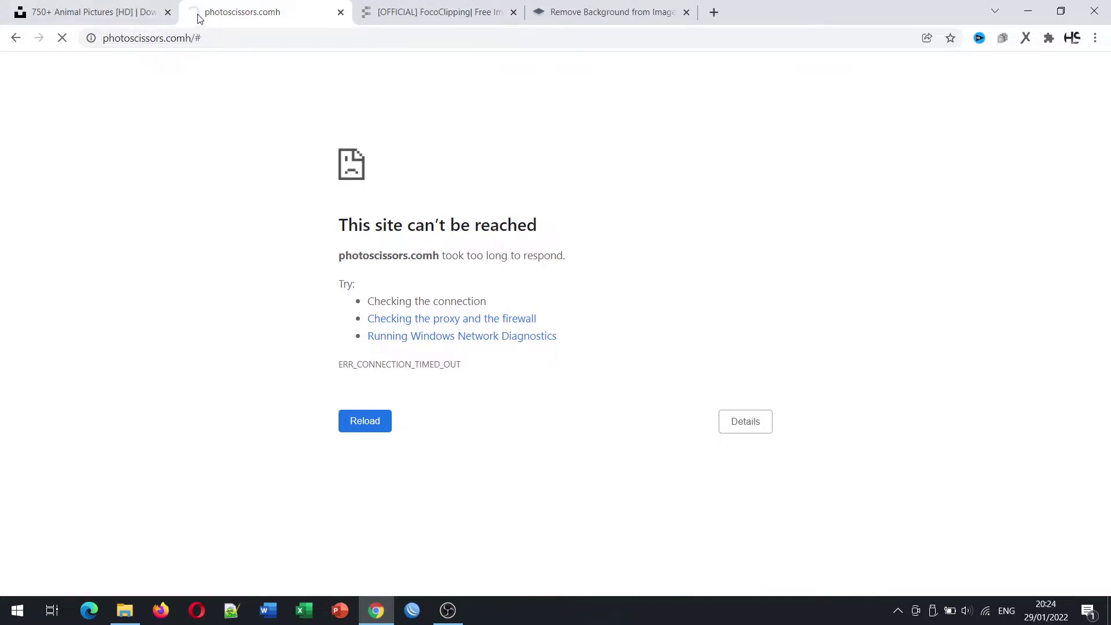
pyautogui.click(211, 38)
pyautogui.press('End')
pyautogui.press('BackSpace')
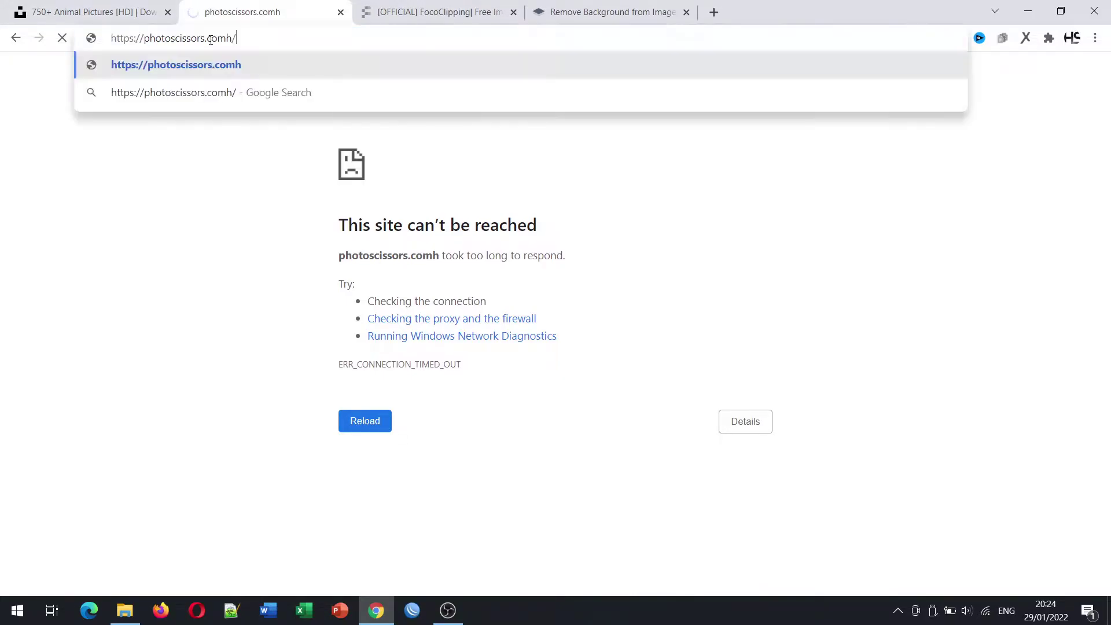
pyautogui.press('Return')
pyautogui.click(210, 39)
pyautogui.press('BackSpace')
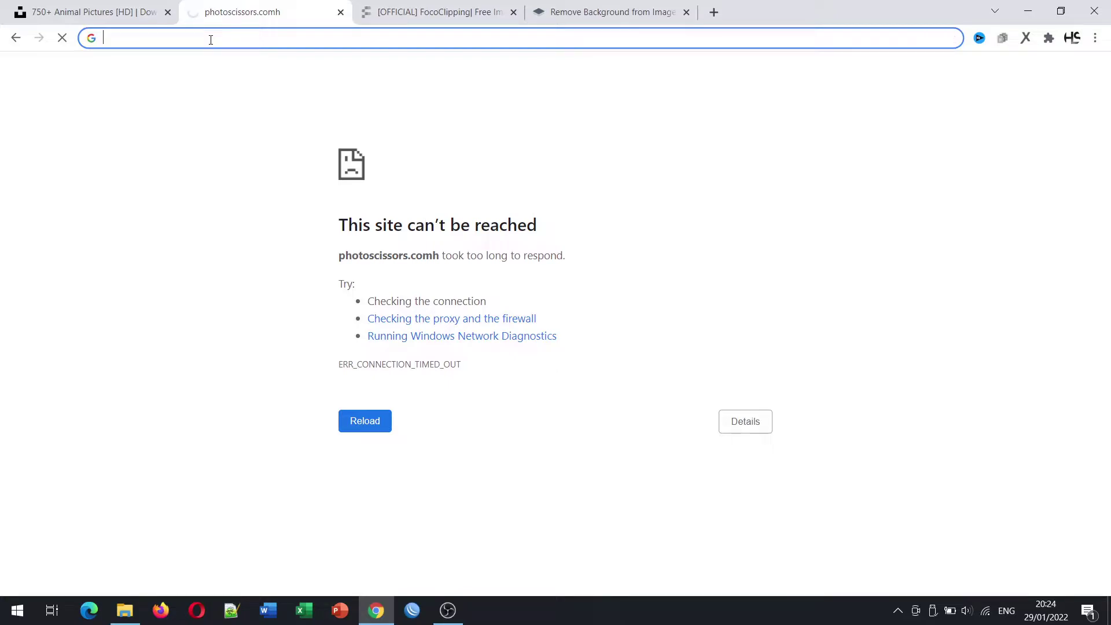
pyautogui.press('Escape')
pyautogui.click(210, 39)
pyautogui.press('BackSpace')
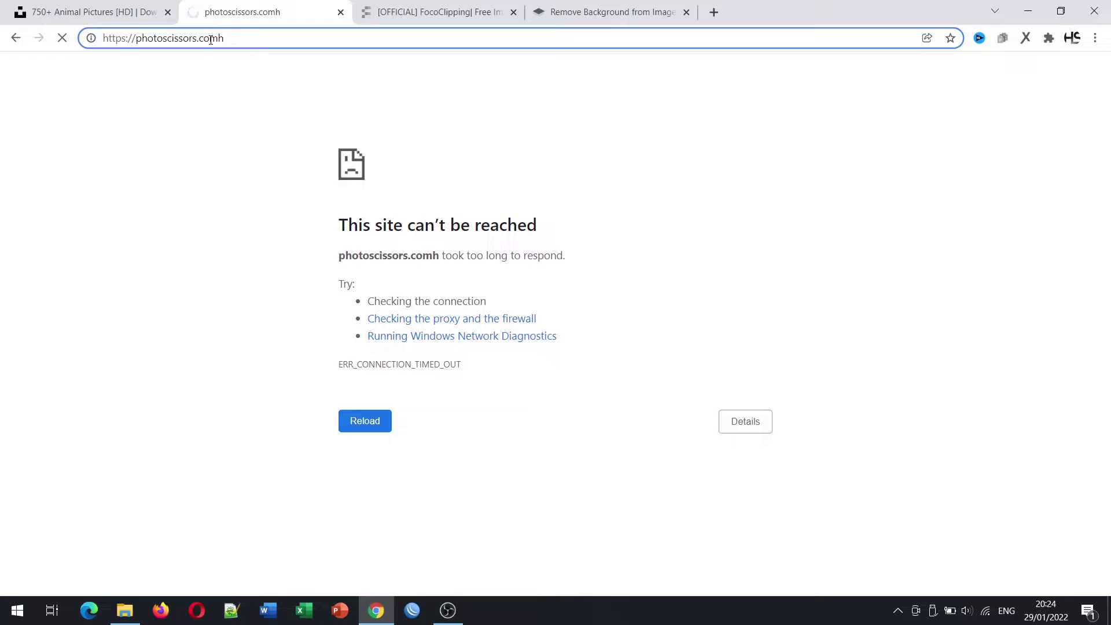
pyautogui.press('BackSpace')
pyautogui.press('Return')
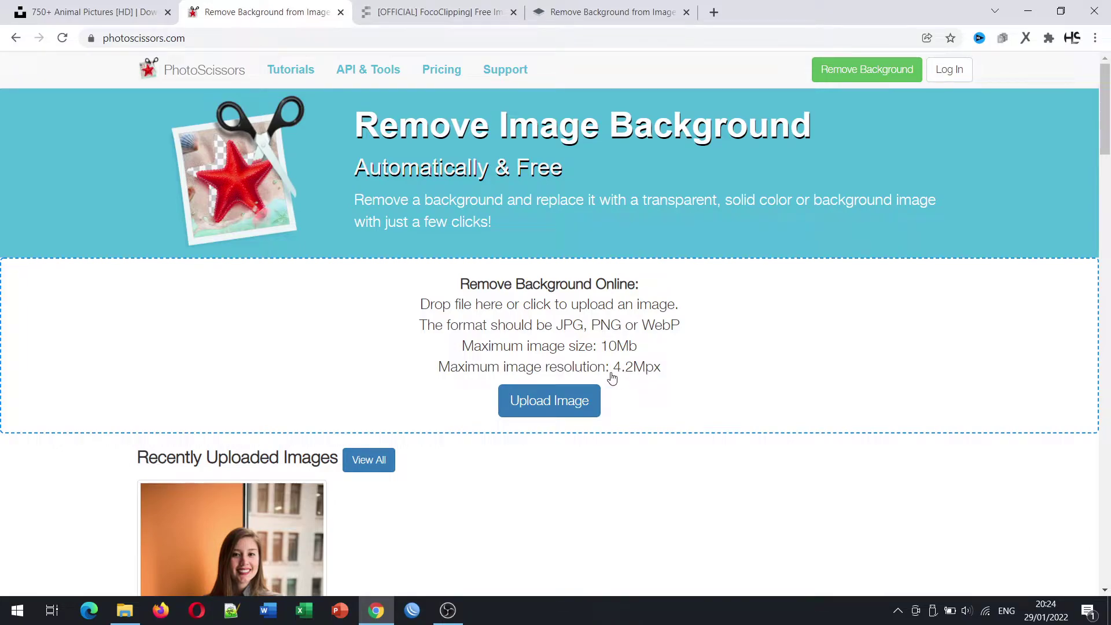
# - Upload the white tiger JPG from the Downloads folder to PhotoScissors for background removal
pyautogui.click(123, 619)
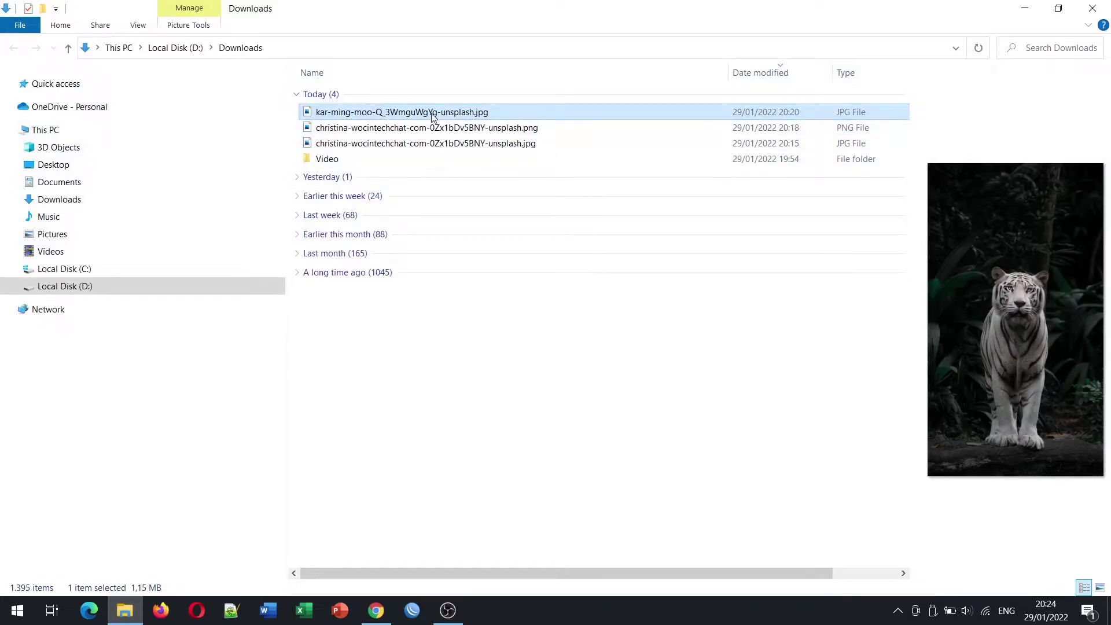
pyautogui.moveTo(435, 114); pyautogui.dragTo(568, 307)
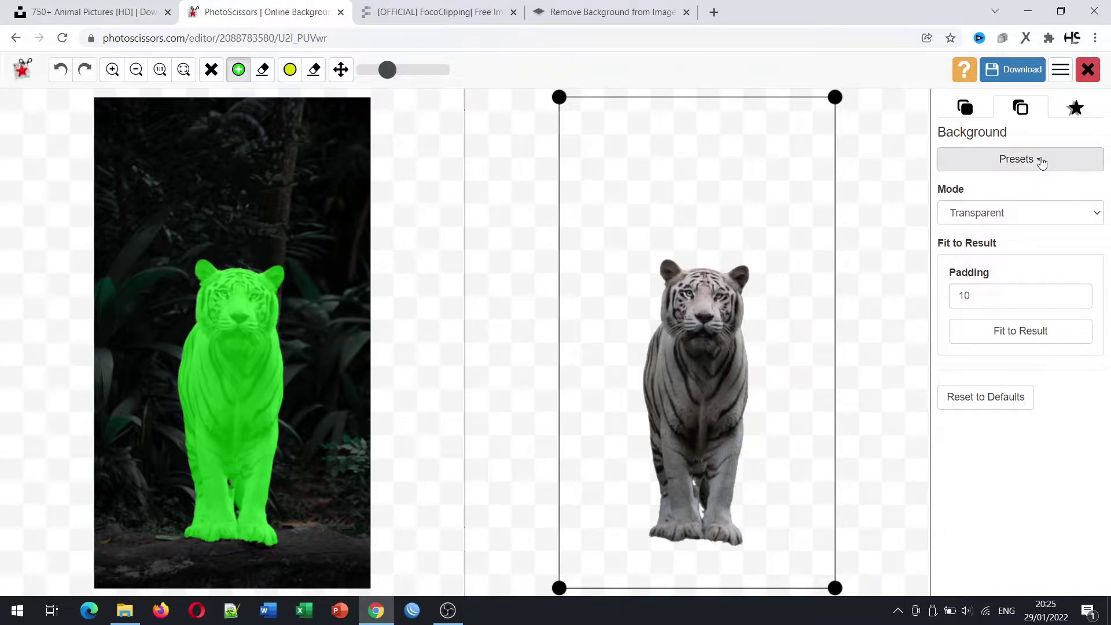
# - Apply the Instagram Post (1080x1080) preset, then make the background transparent and shift the frame slightly around the tiger
pyautogui.click(1004, 169)
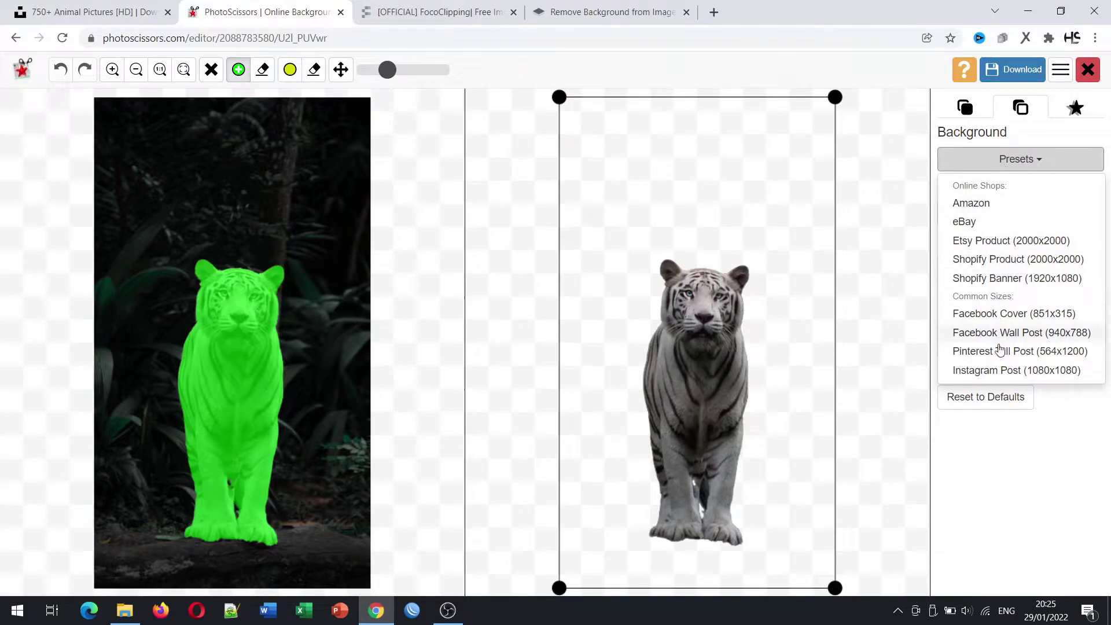
pyautogui.click(999, 370)
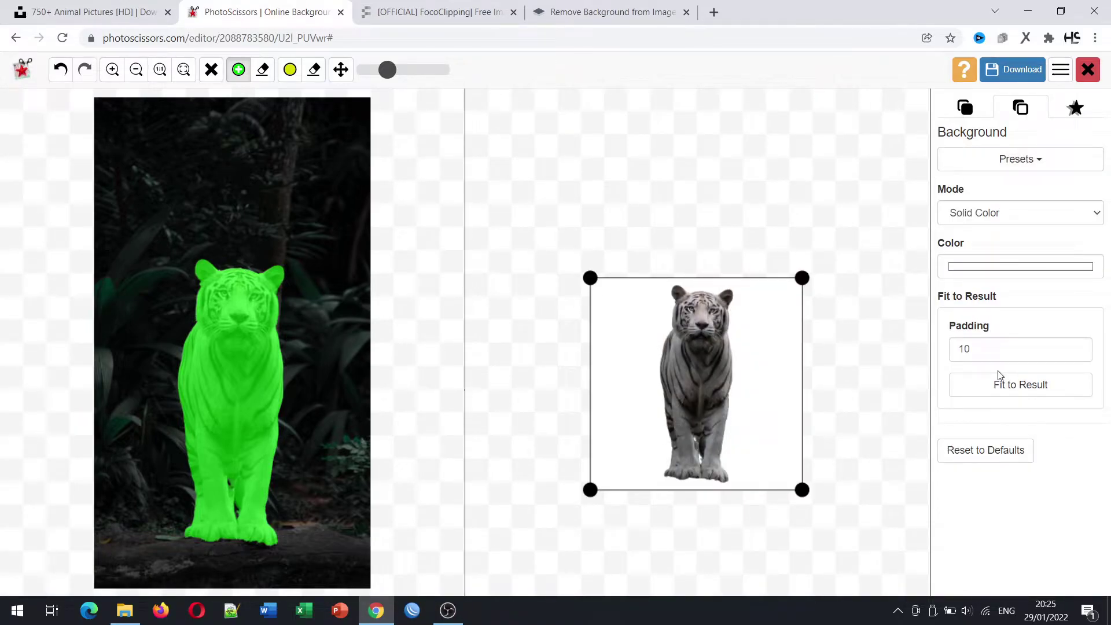
pyautogui.click(1036, 213)
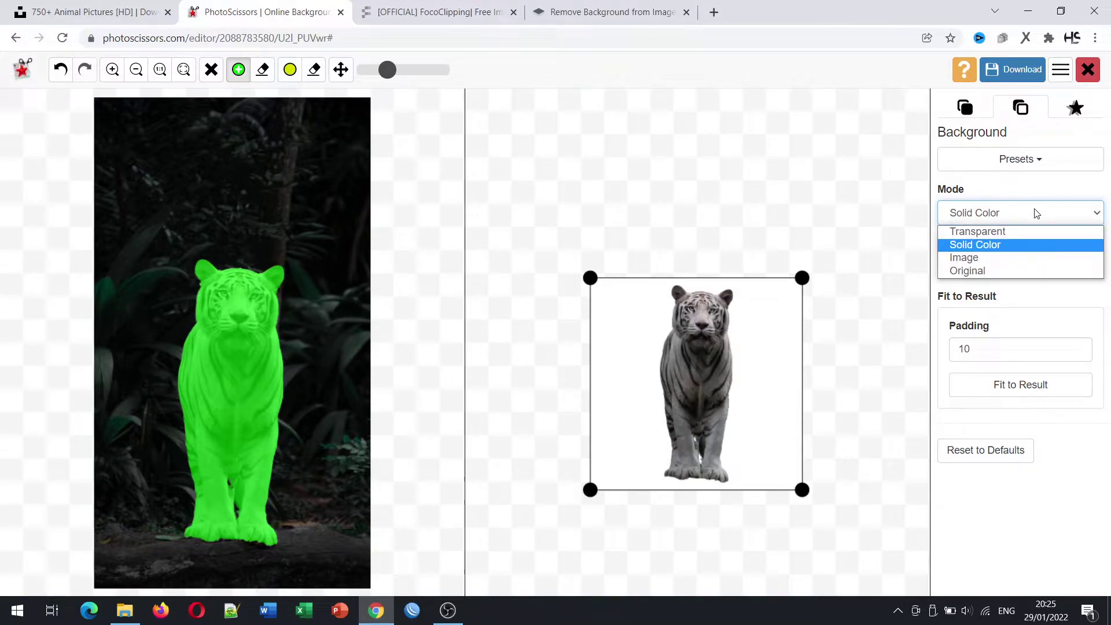
pyautogui.click(994, 231)
pyautogui.moveTo(787, 374)
pyautogui.mouseDown()
pyautogui.moveTo(696, 274)
pyautogui.moveTo(811, 401)
pyautogui.moveTo(791, 367)
pyautogui.mouseUp()
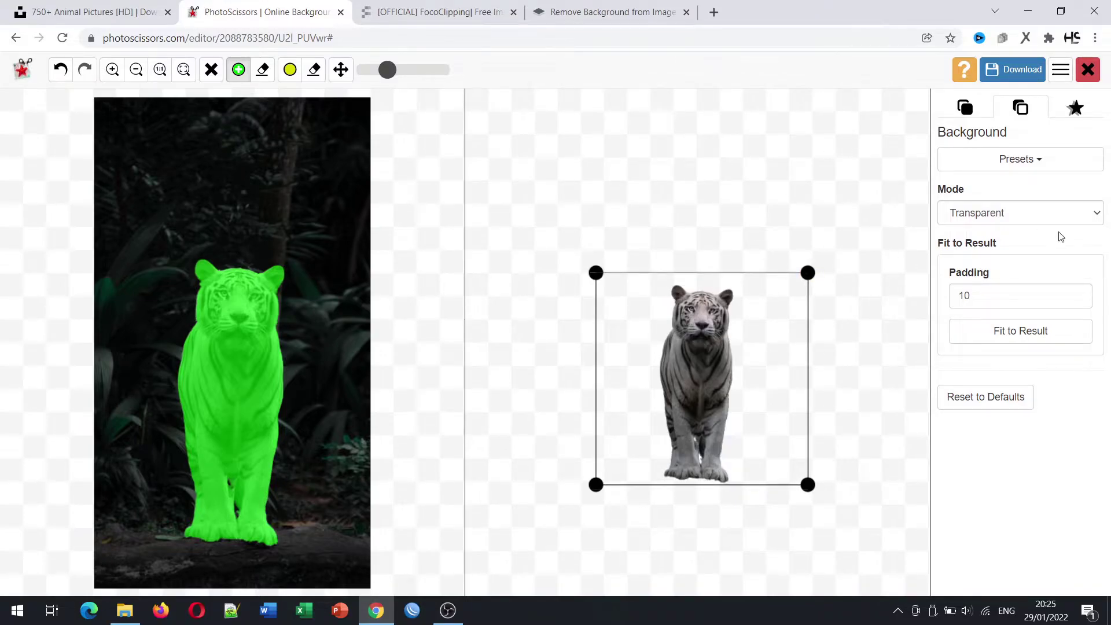
# - Set the tiger's background mode to Solid Color and pick a bright green
pyautogui.click(1071, 222)
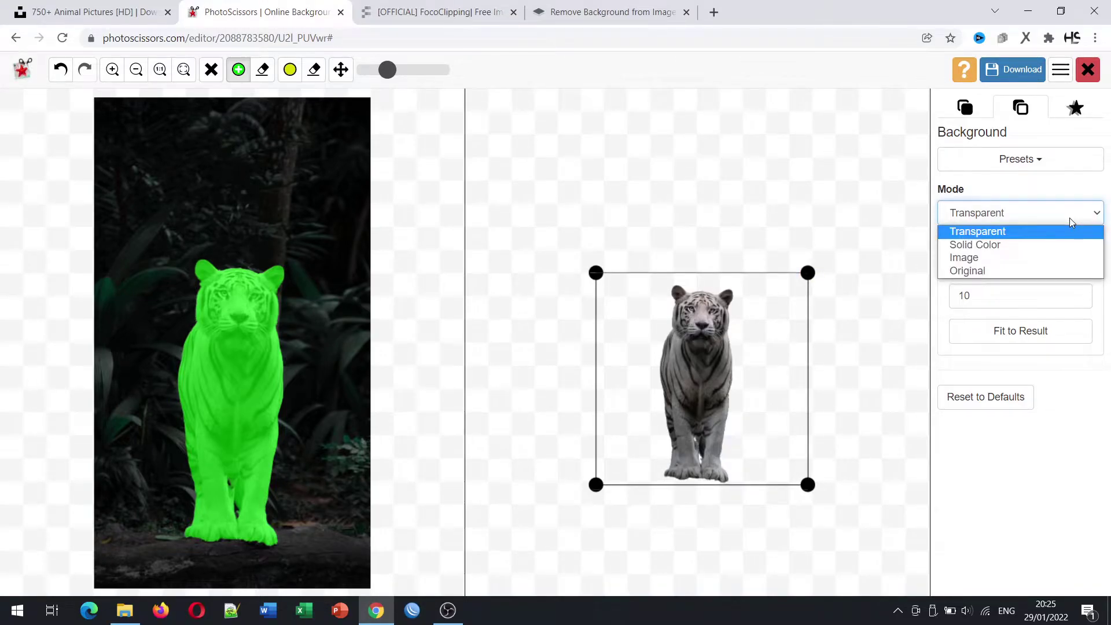
pyautogui.click(1044, 244)
pyautogui.click(1019, 270)
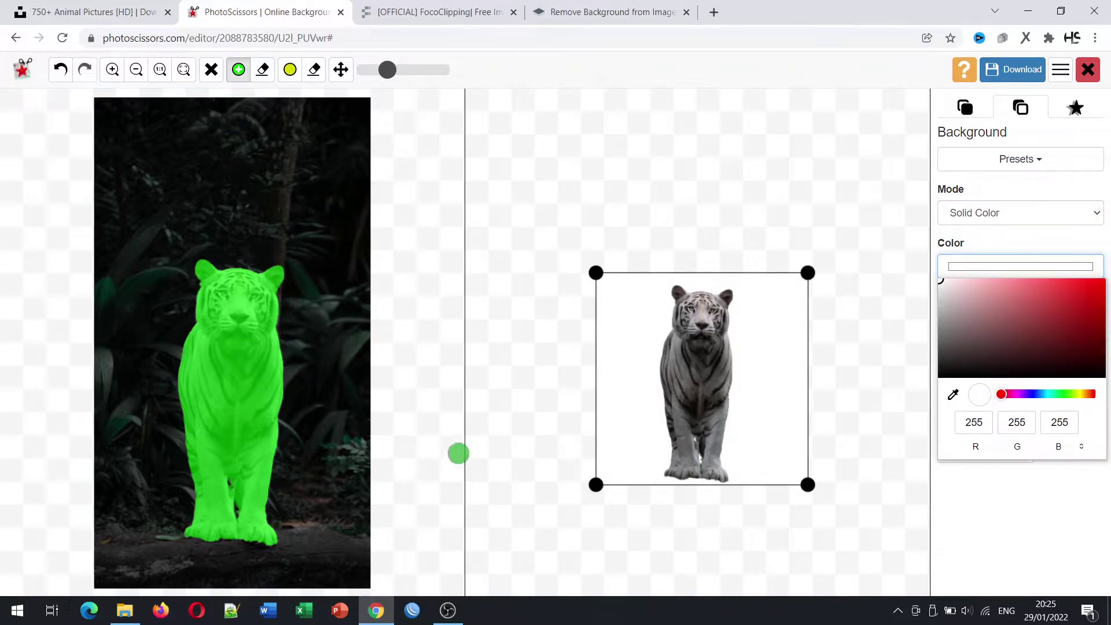
pyautogui.click(1034, 394)
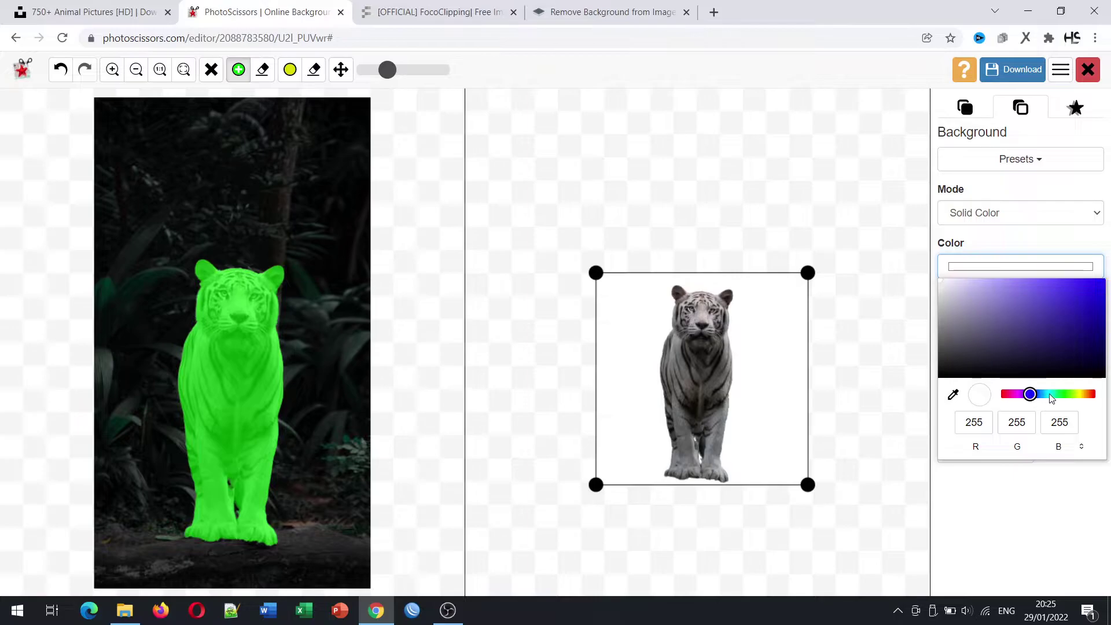
pyautogui.click(1065, 394)
pyautogui.click(1090, 305)
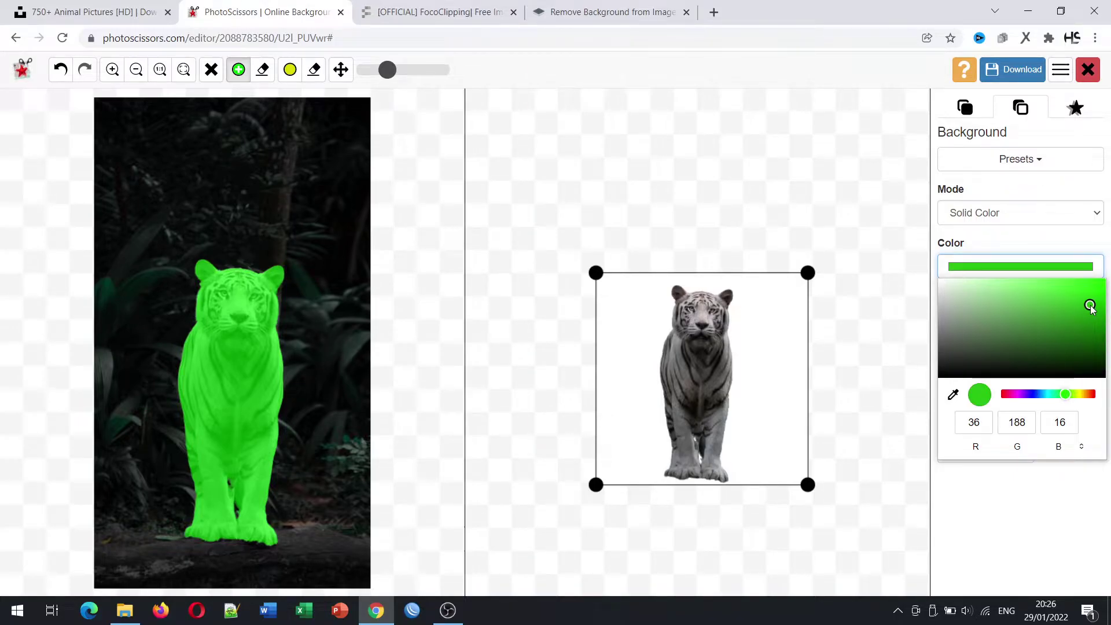
pyautogui.click(1076, 468)
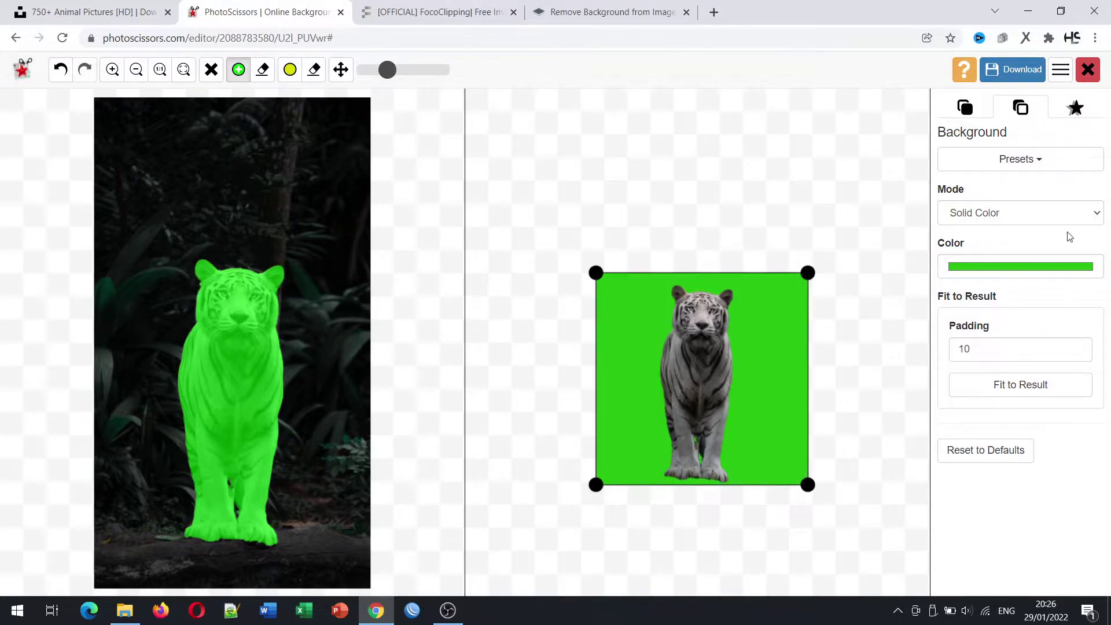
pyautogui.click(1035, 273)
pyautogui.click(1035, 231)
# - Replace the background with the image trizara.png and reposition it so the tiger stands near the lawn's front edge
pyautogui.click(1048, 216)
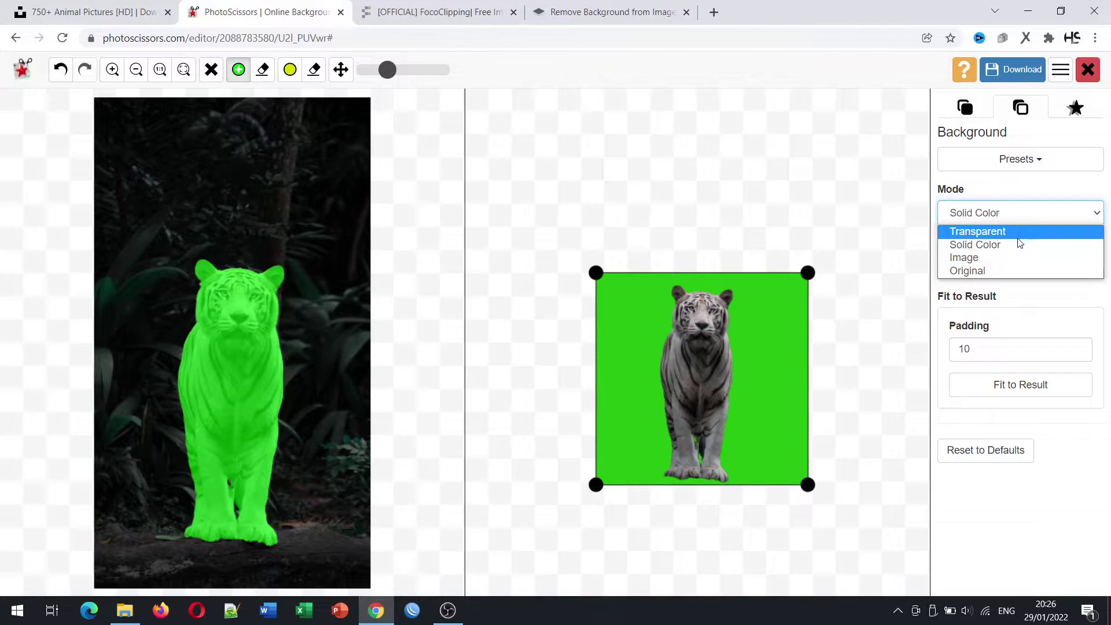
pyautogui.click(1003, 261)
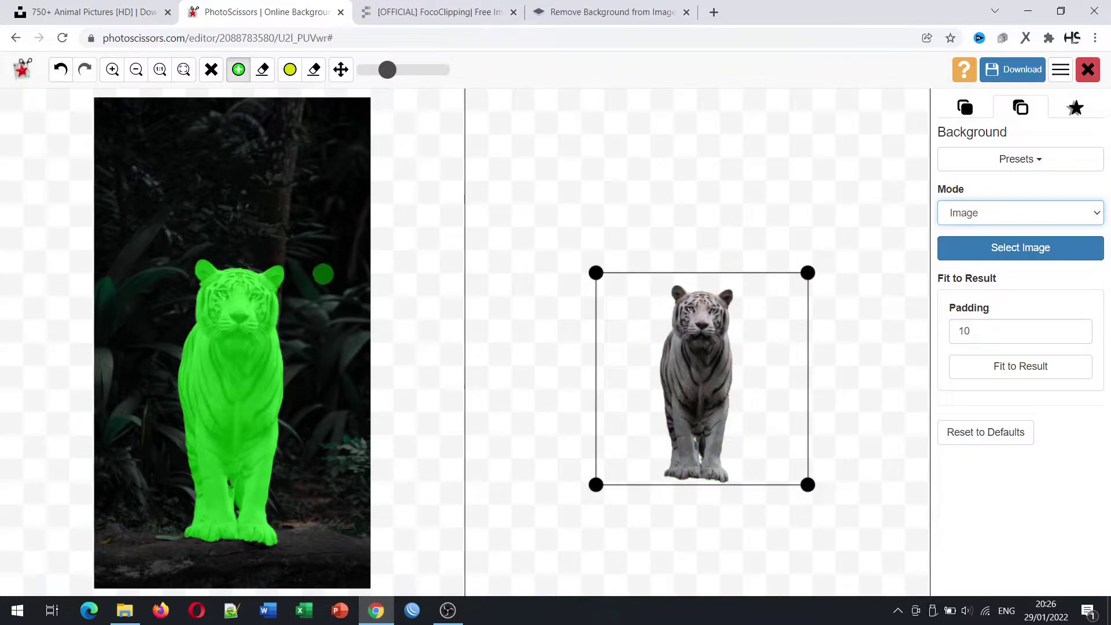
pyautogui.click(1011, 254)
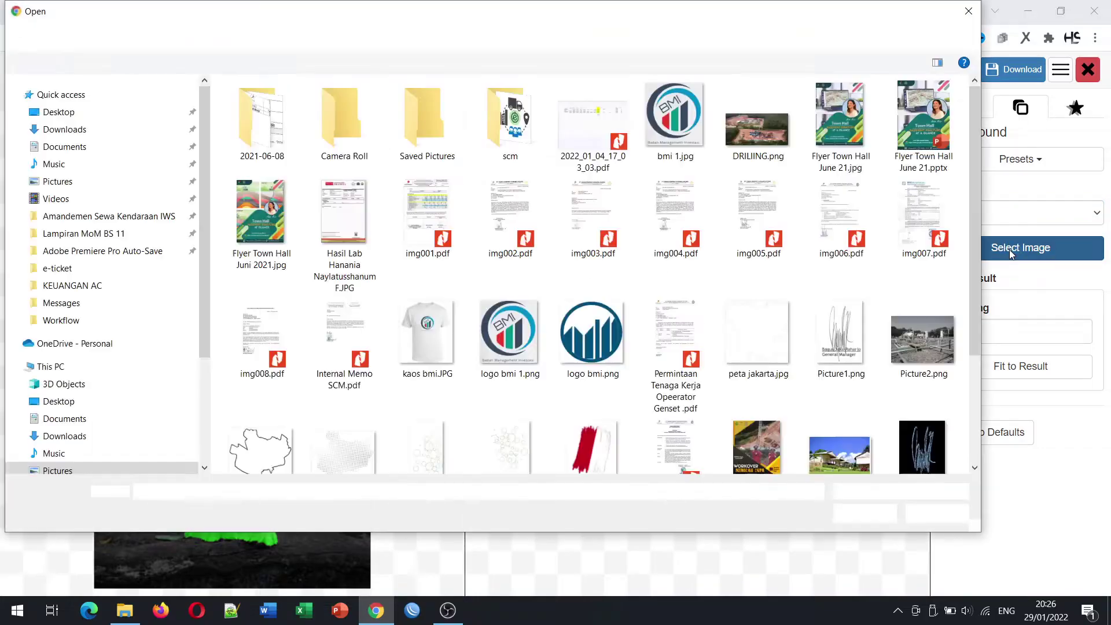
pyautogui.click(816, 461)
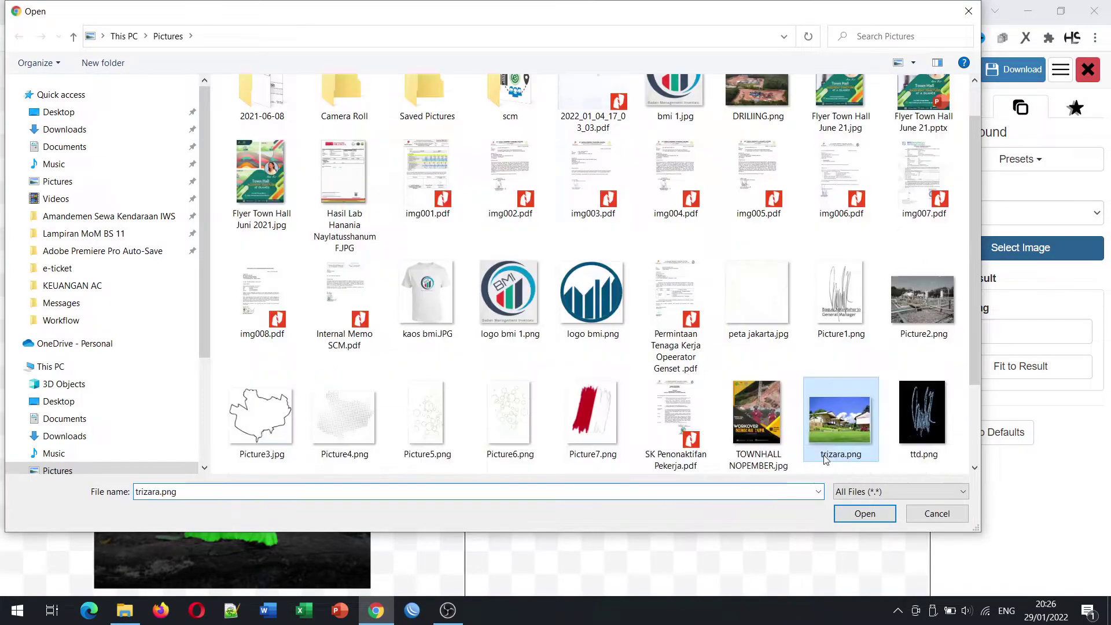
pyautogui.click(864, 513)
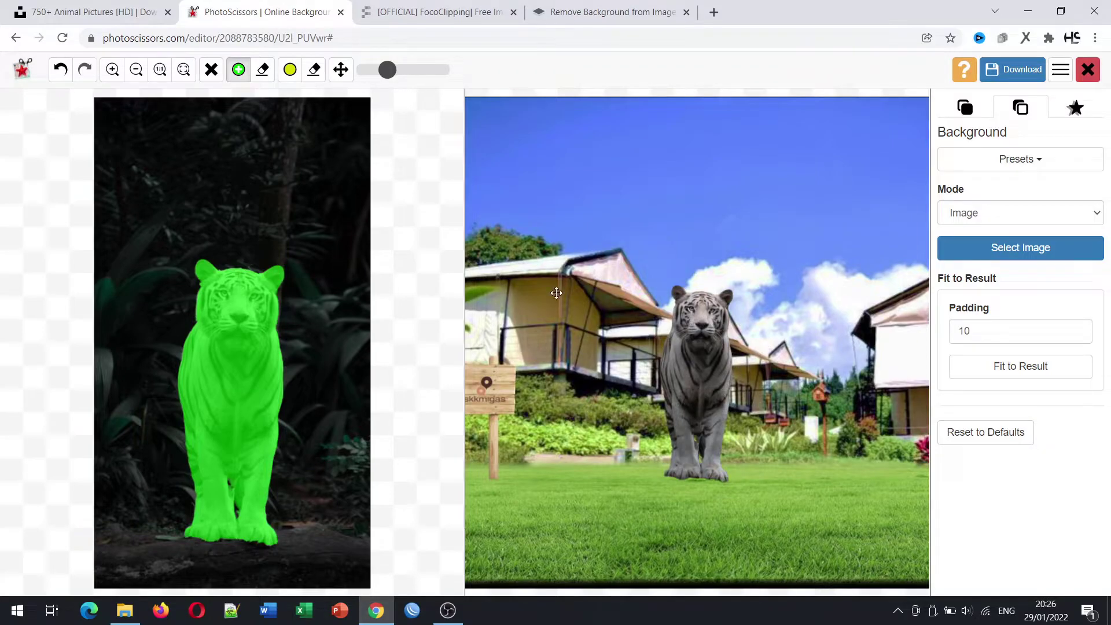
pyautogui.moveTo(719, 367); pyautogui.dragTo(672, 269)
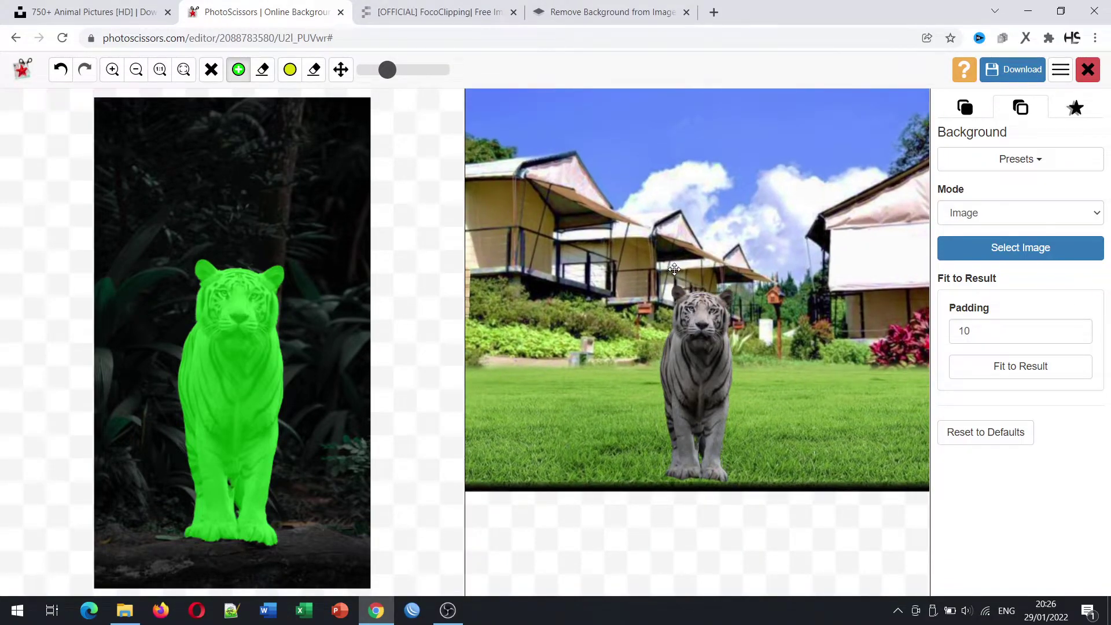
# - Download the composed tiger image in low resolution, view the downloaded file and close the viewer
pyautogui.click(1018, 68)
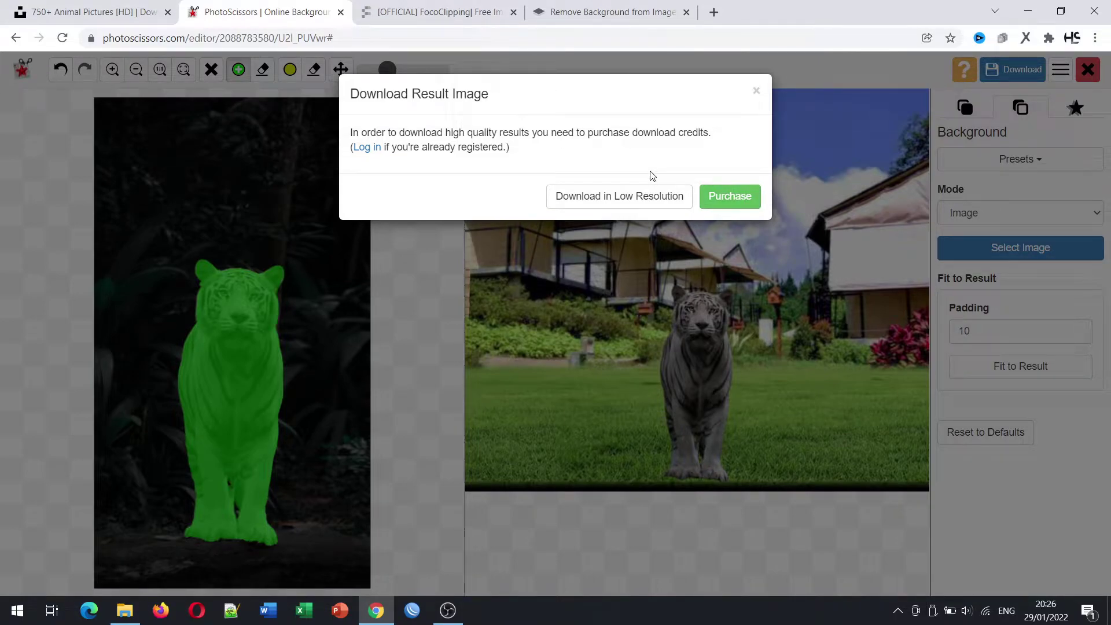
pyautogui.click(629, 192)
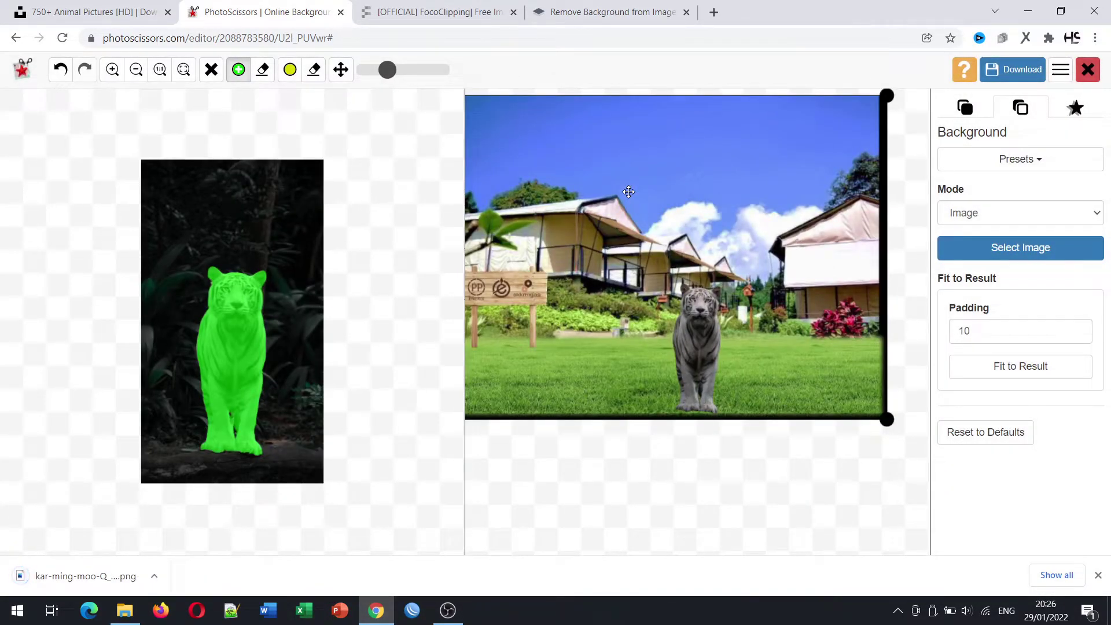
pyautogui.click(89, 576)
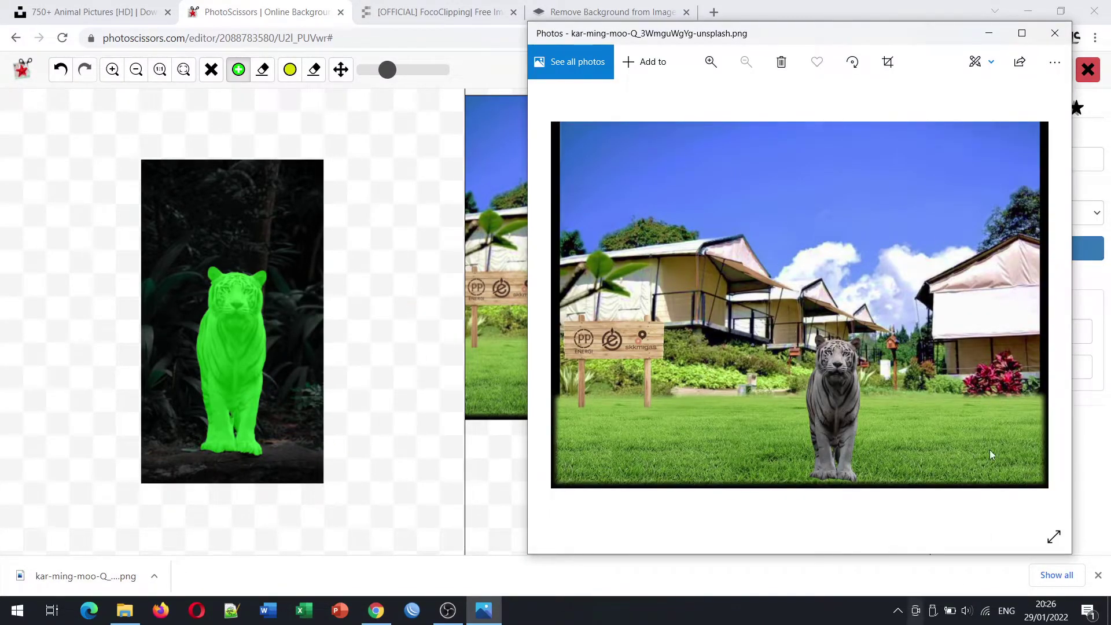
pyautogui.click(1051, 38)
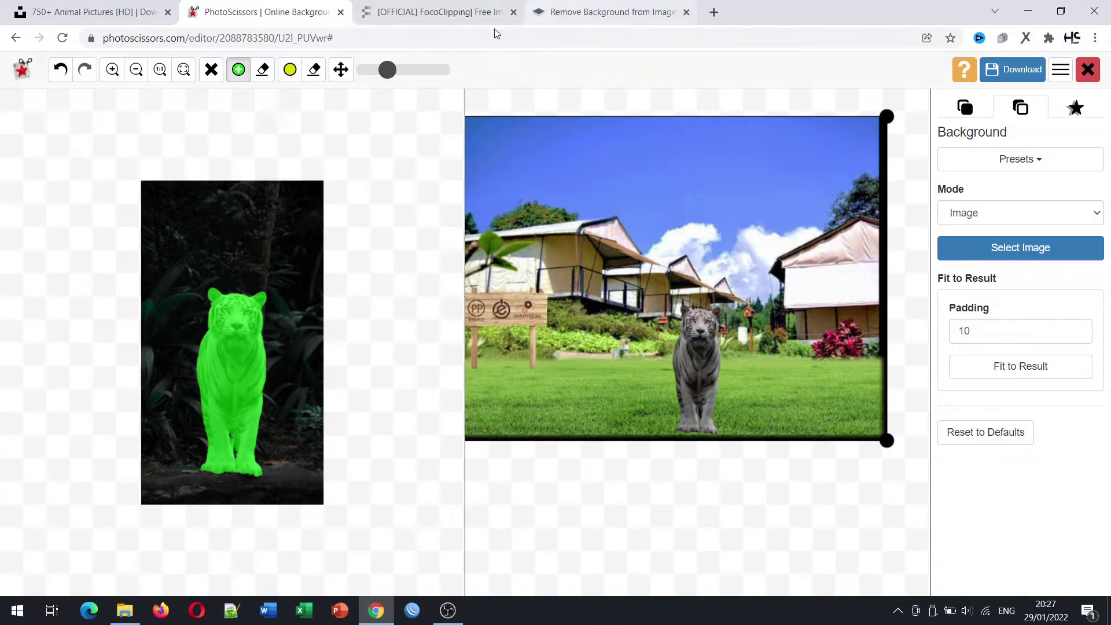
# - Reorder the browser tabs so remove.bg comes before FocoClipping, compare both pages and return to FocoClipping
pyautogui.click(479, 13)
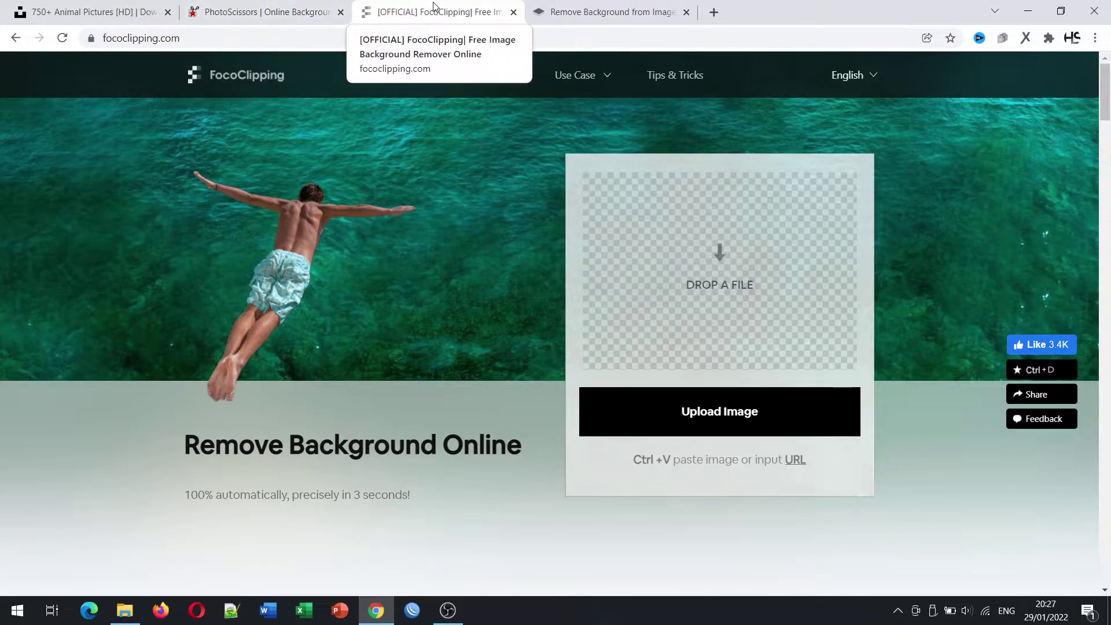
pyautogui.moveTo(544, 8); pyautogui.dragTo(446, 22)
pyautogui.click(585, 11)
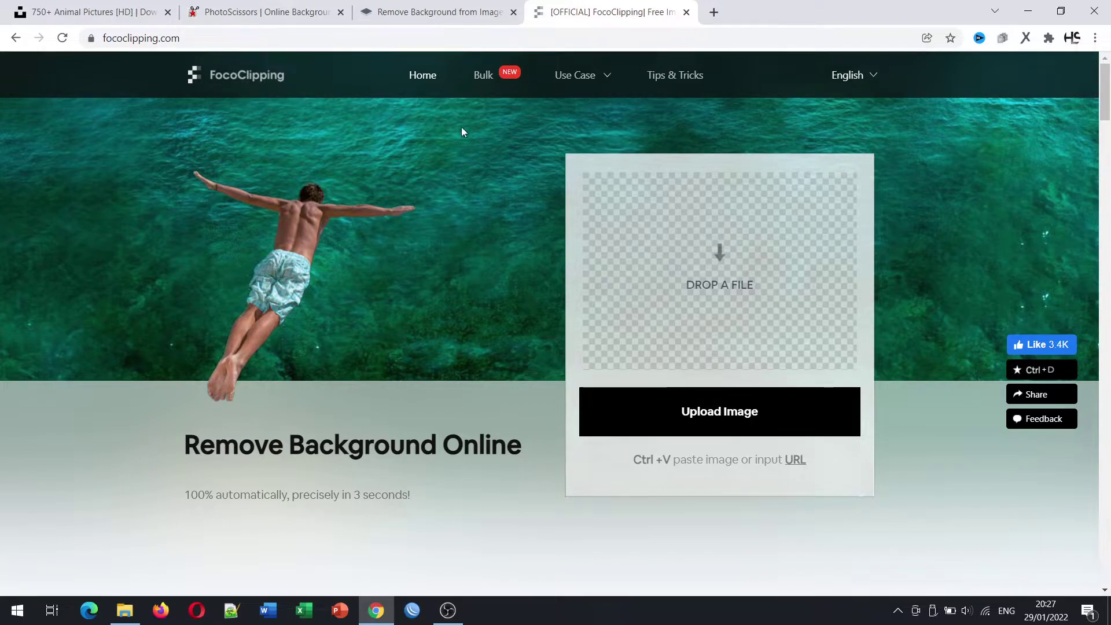
pyautogui.click(438, 7)
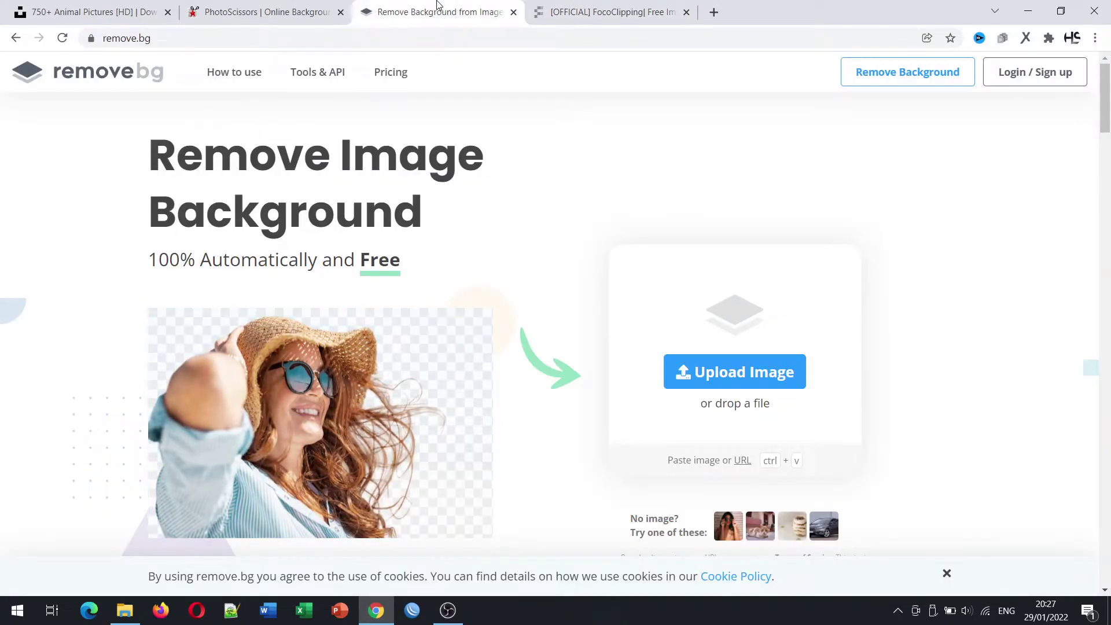
pyautogui.click(607, 12)
pyautogui.click(423, 7)
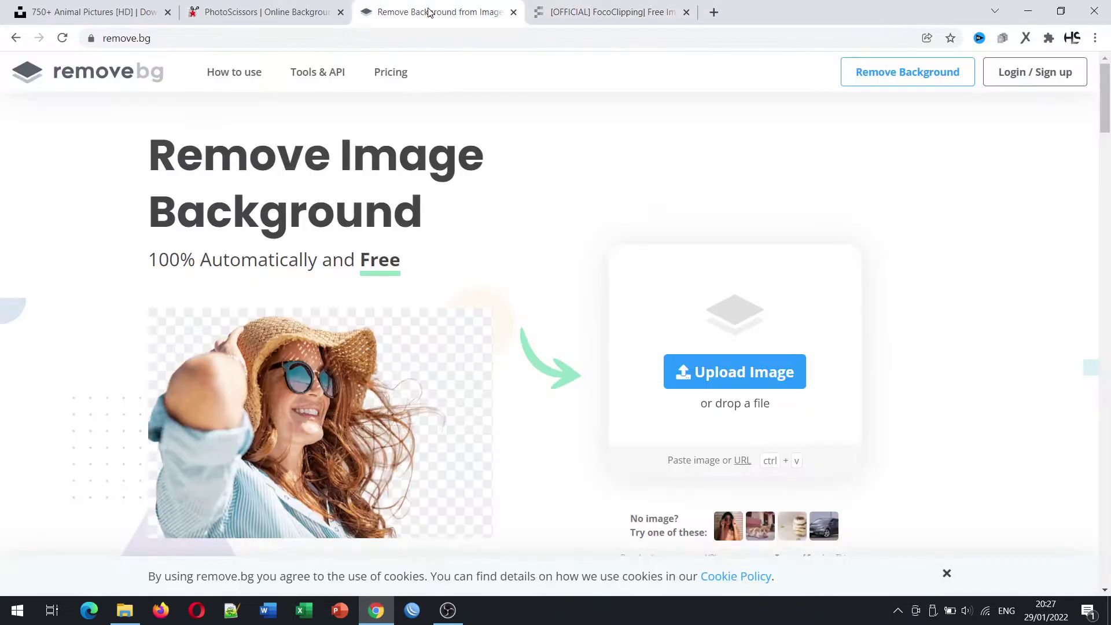
pyautogui.click(553, 10)
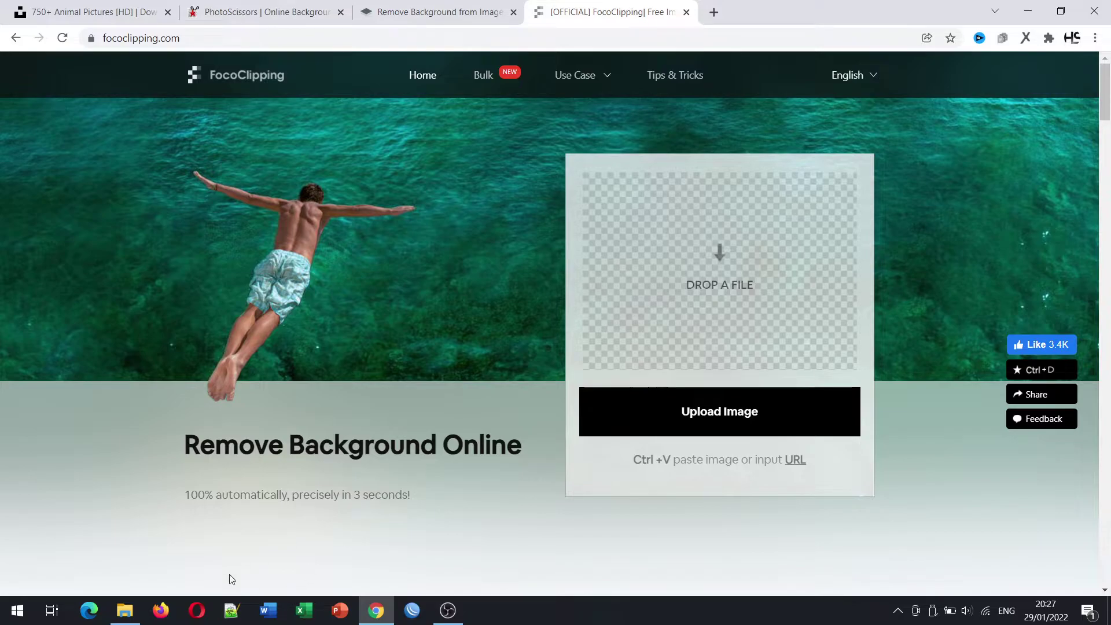
# - Upload the original white tiger JPG from the Downloads folder to FocoClipping
pyautogui.click(125, 610)
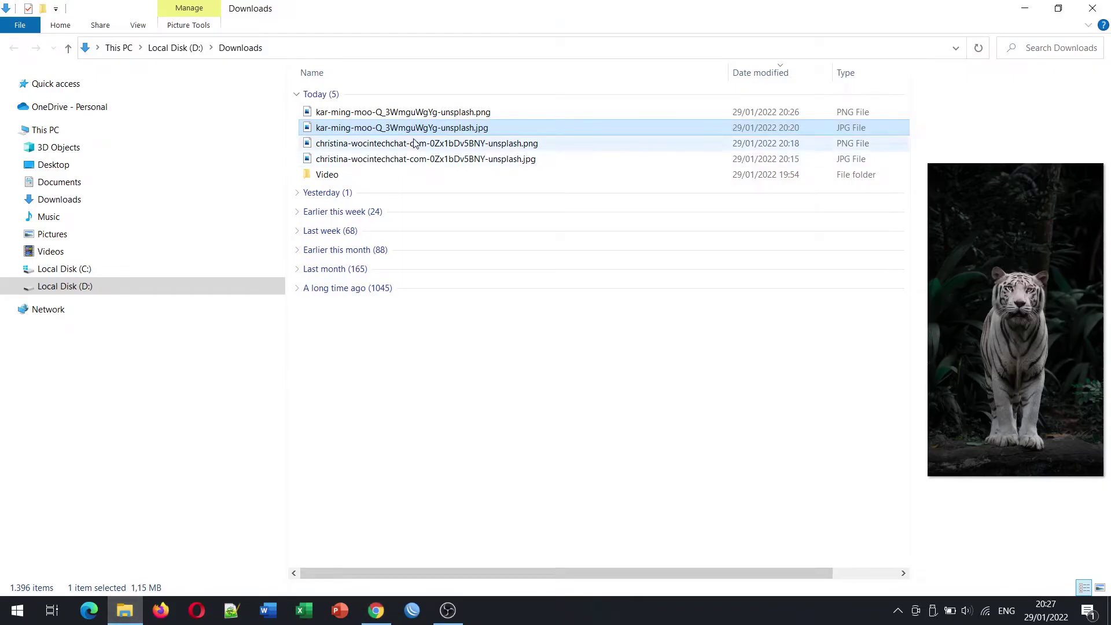
pyautogui.moveTo(428, 129); pyautogui.dragTo(636, 293)
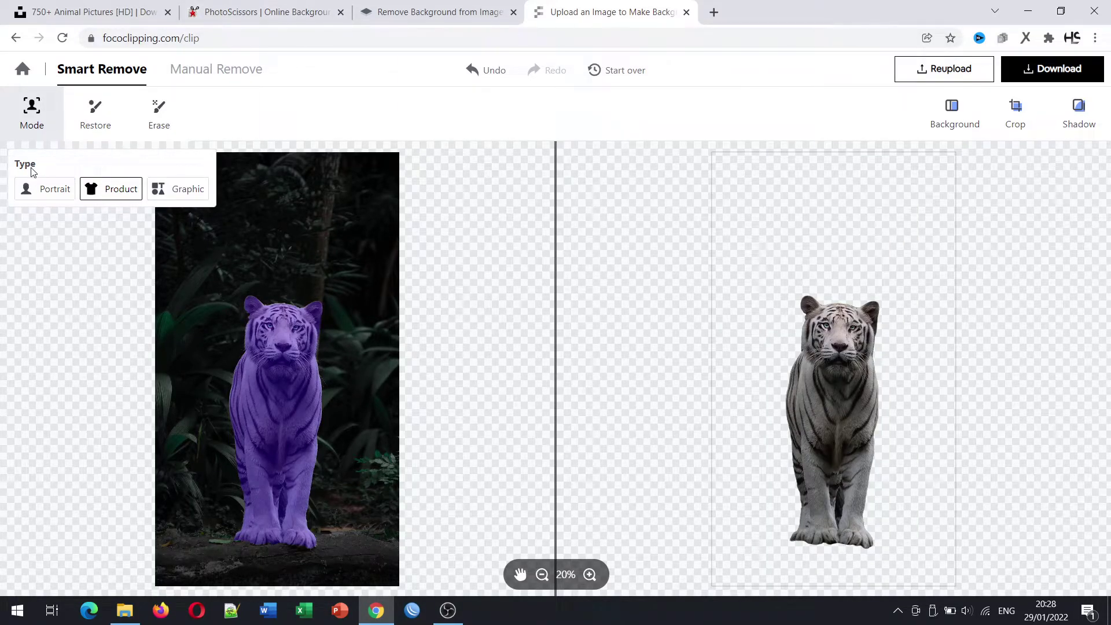
# - Try the Portrait and Graphic removal types on the tiger photo, returning to the Product type
pyautogui.click(42, 196)
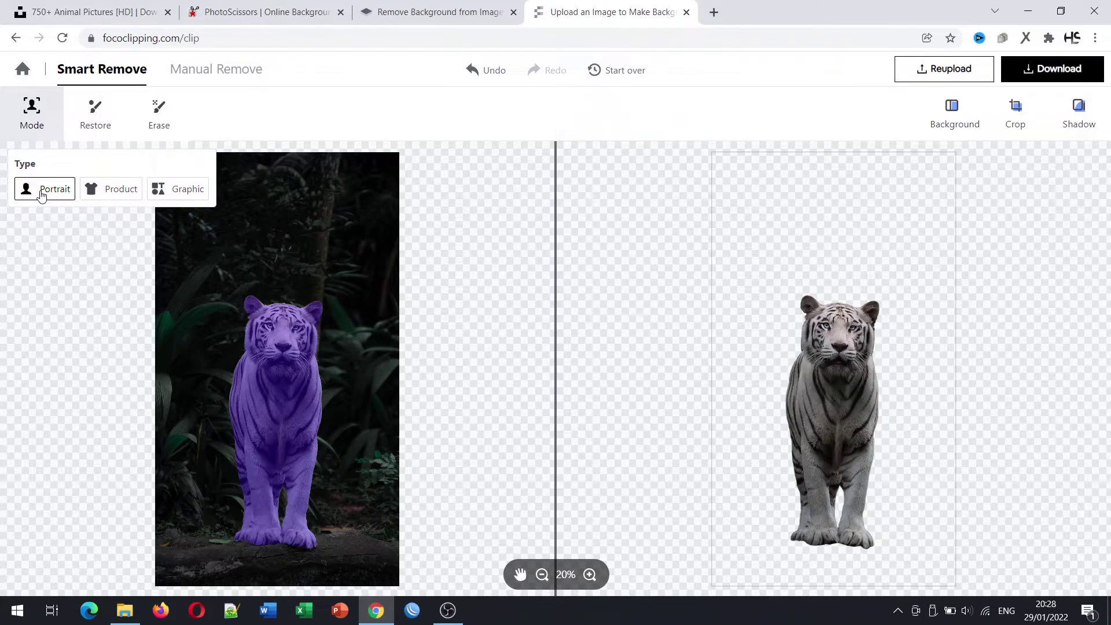
pyautogui.click(105, 201)
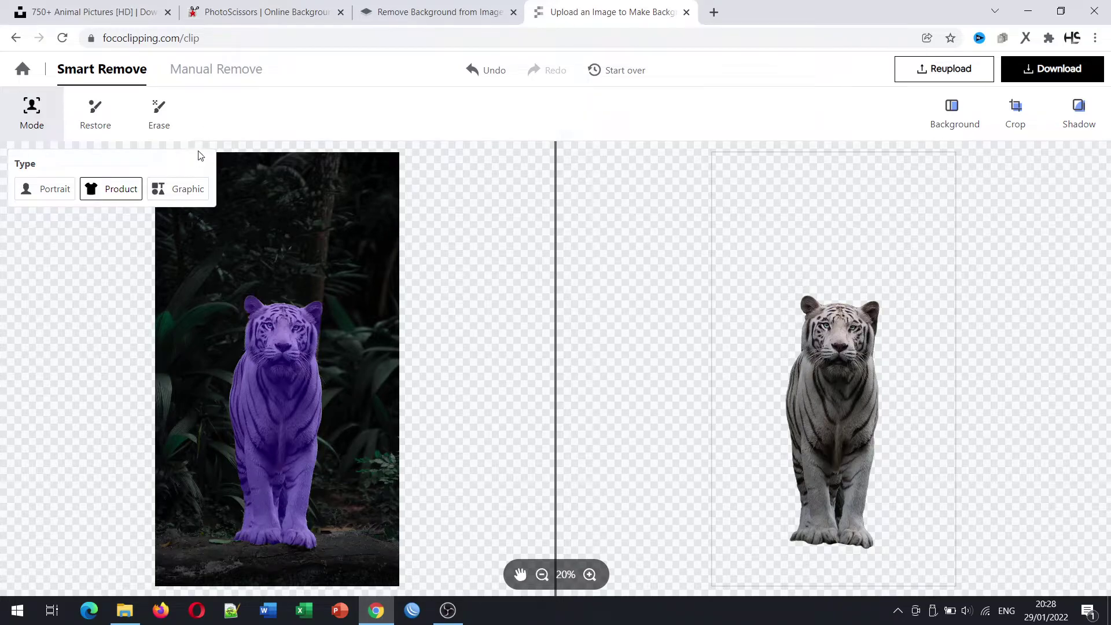
pyautogui.click(197, 186)
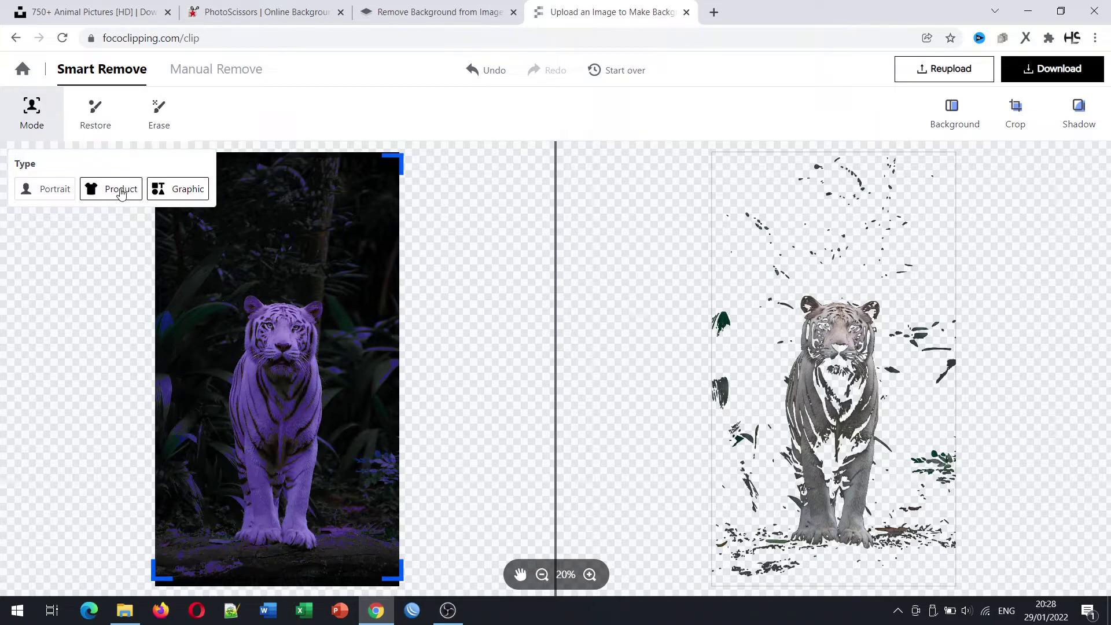
pyautogui.click(108, 197)
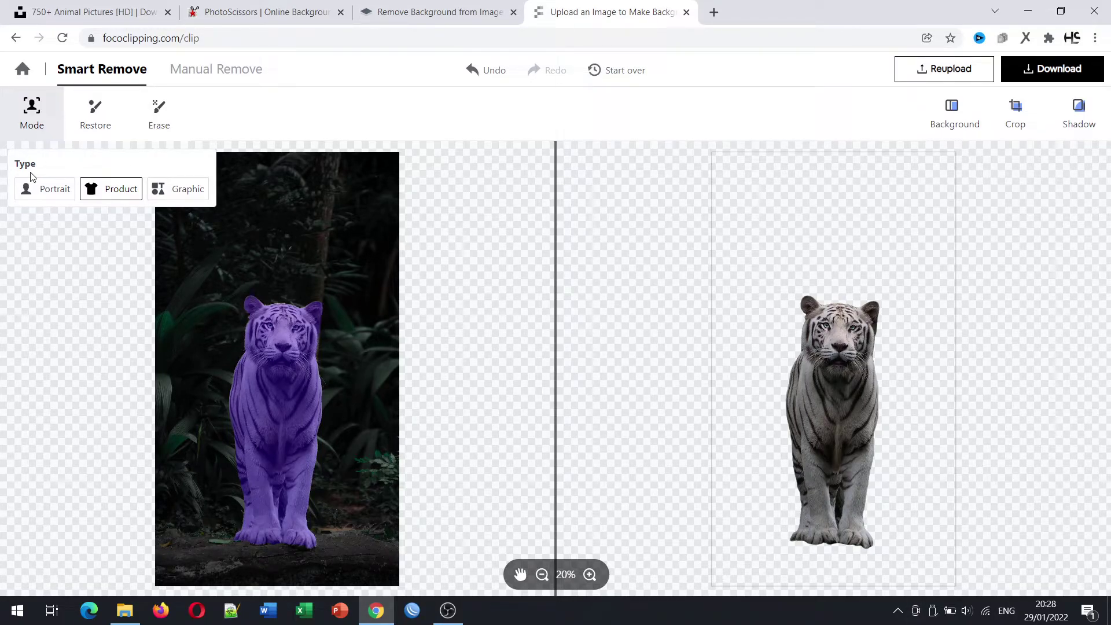
# - Try the Restore brush with a short diagonal stroke above the tiger, and undo the brush marks
pyautogui.click(91, 118)
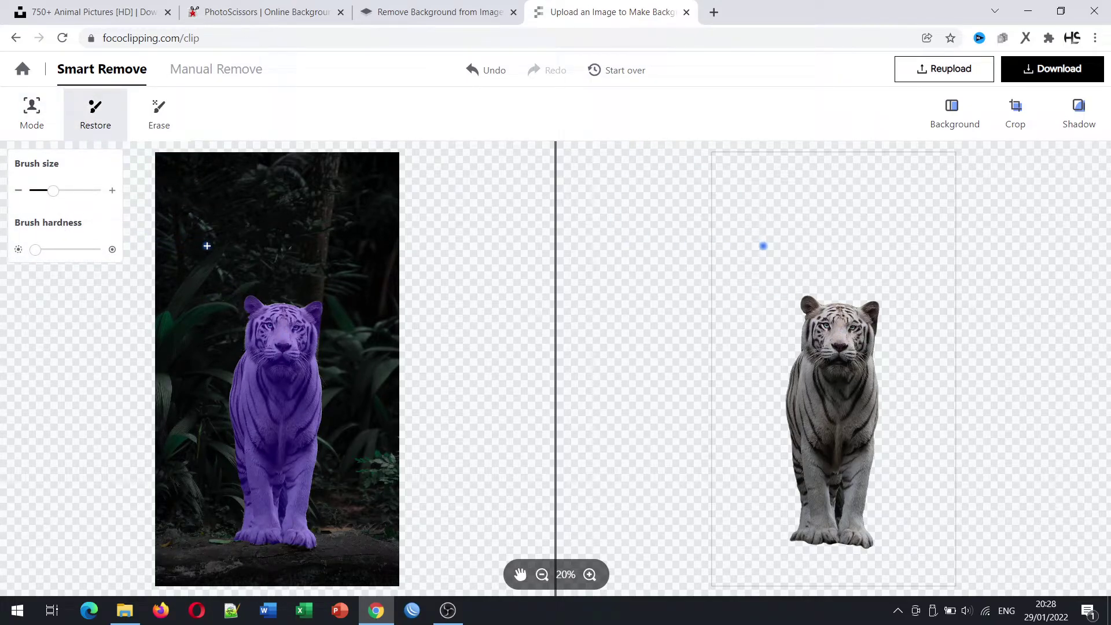
pyautogui.moveTo(207, 246); pyautogui.dragTo(242, 211)
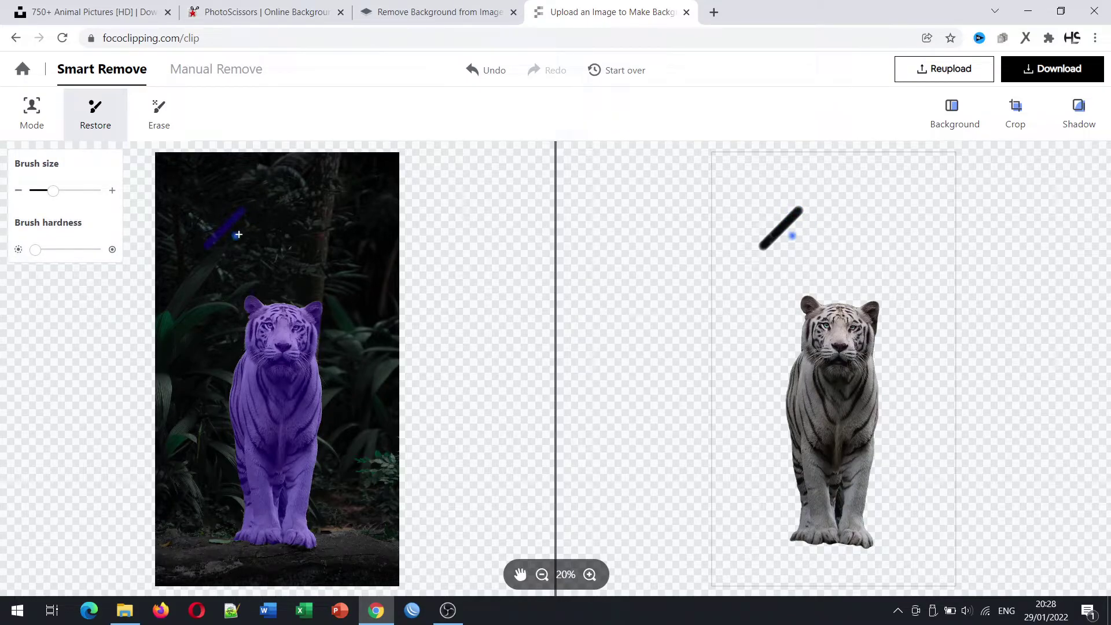
pyautogui.click(188, 247)
pyautogui.click(484, 74)
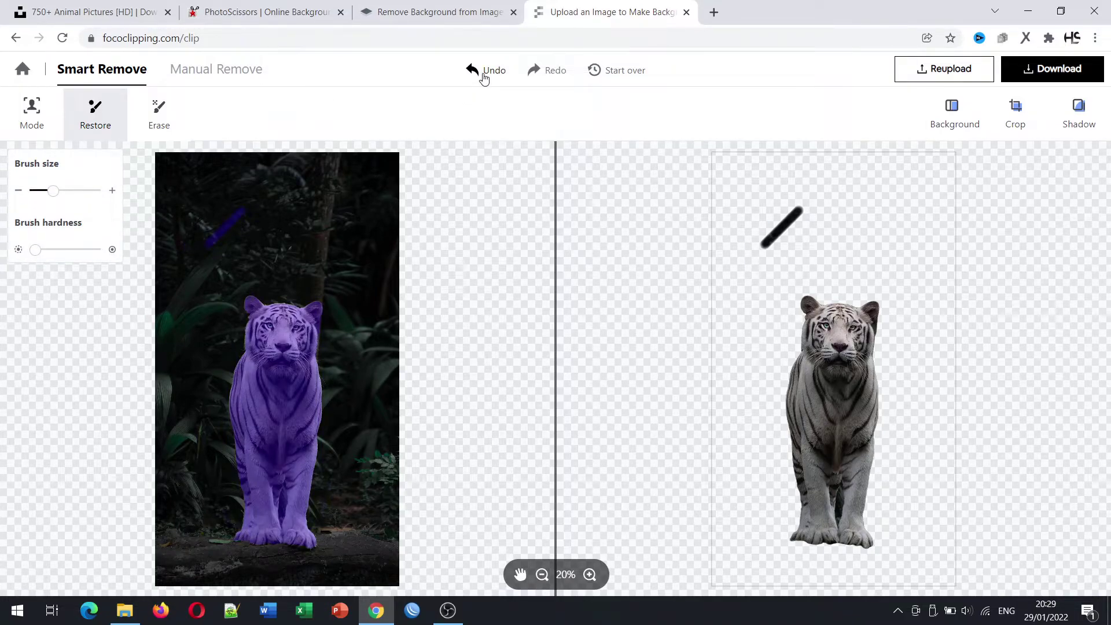
pyautogui.click(483, 74)
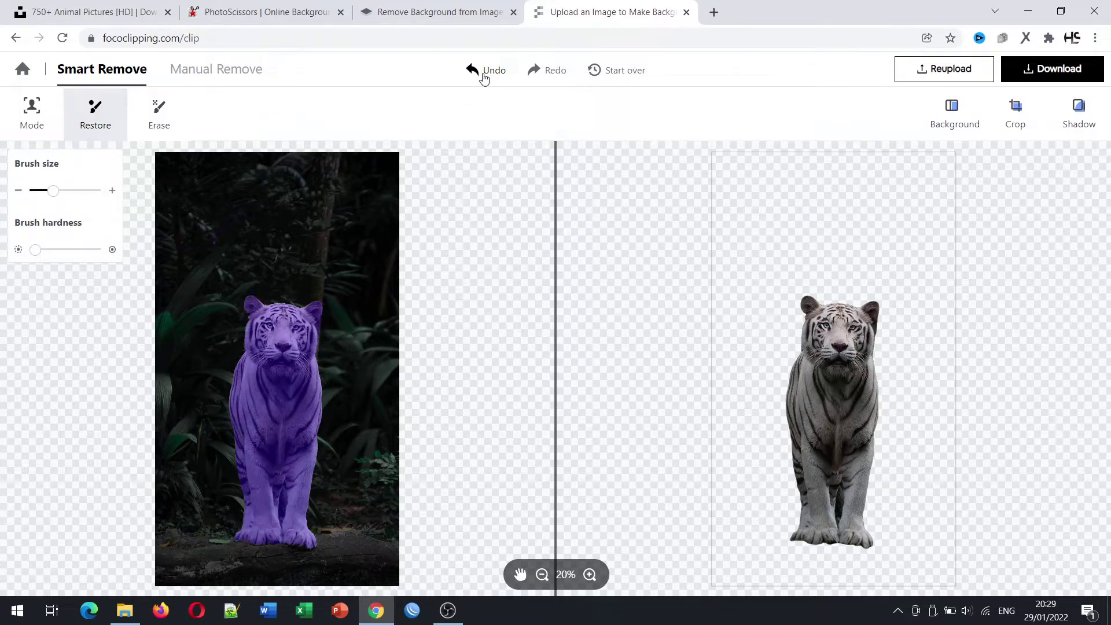
# - Open FocoClipping's background options, set the background mode in PhotoScissors to Transparent, and return to FocoClipping
pyautogui.click(953, 124)
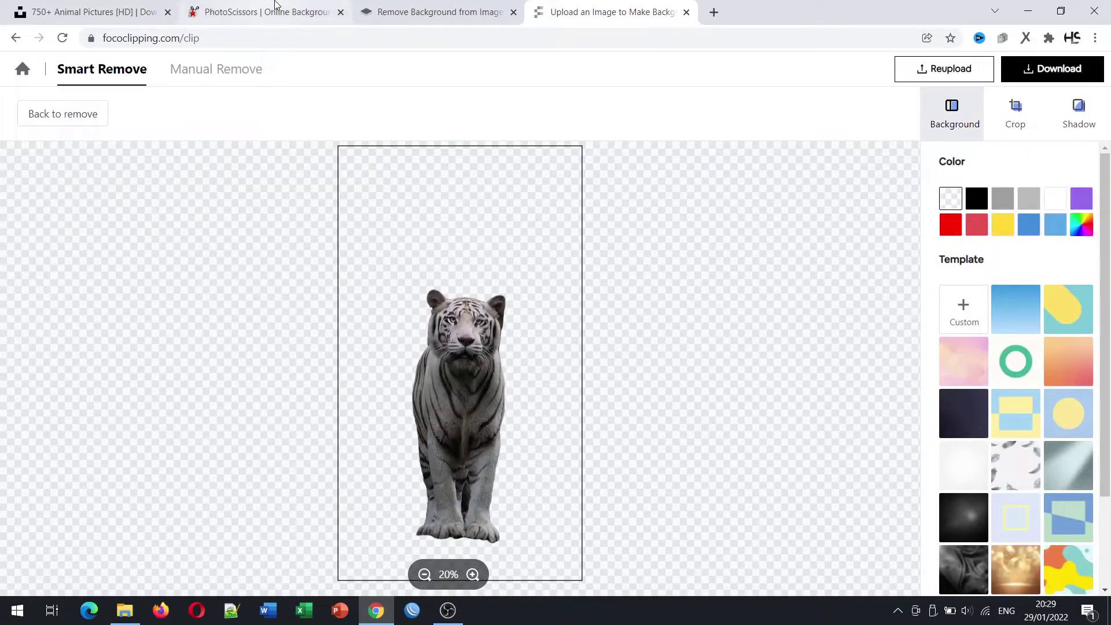
pyautogui.click(263, 11)
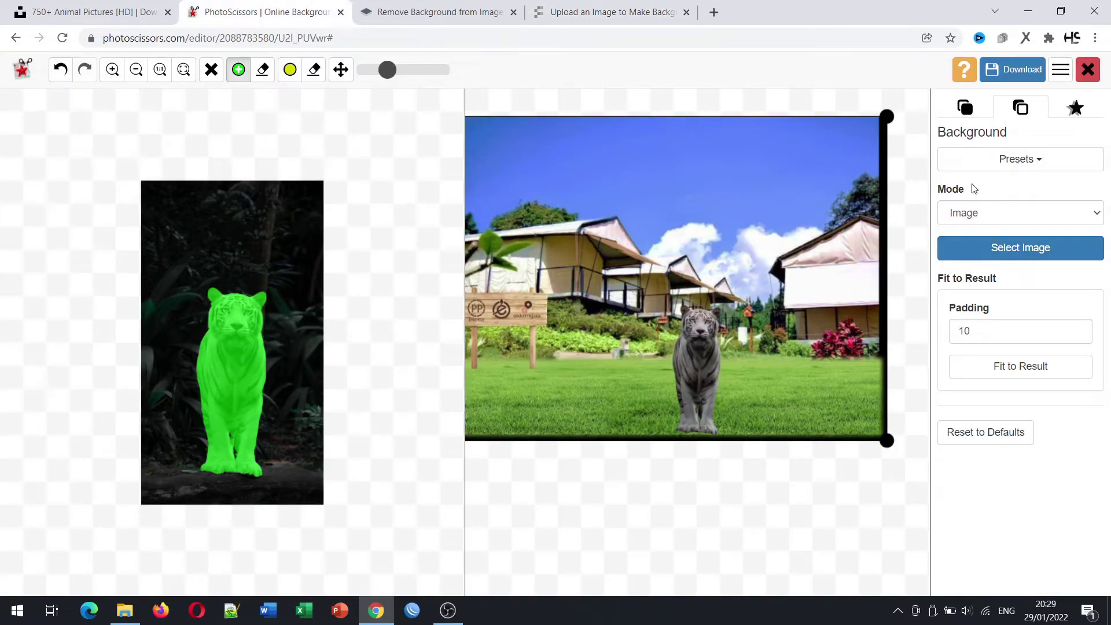
pyautogui.click(1001, 221)
pyautogui.click(993, 232)
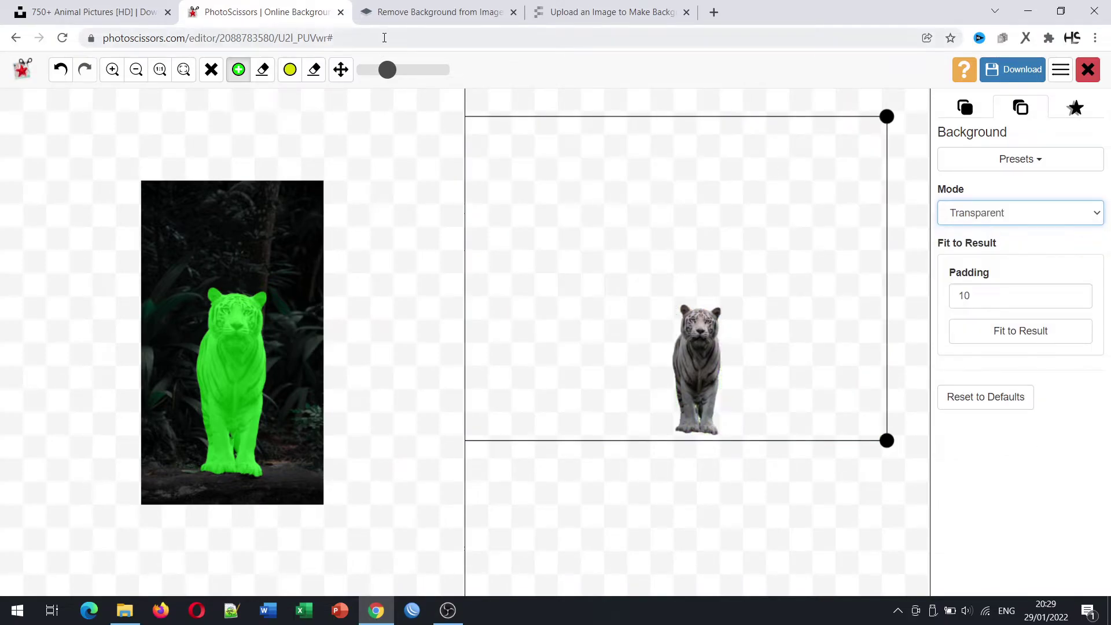
pyautogui.click(529, 7)
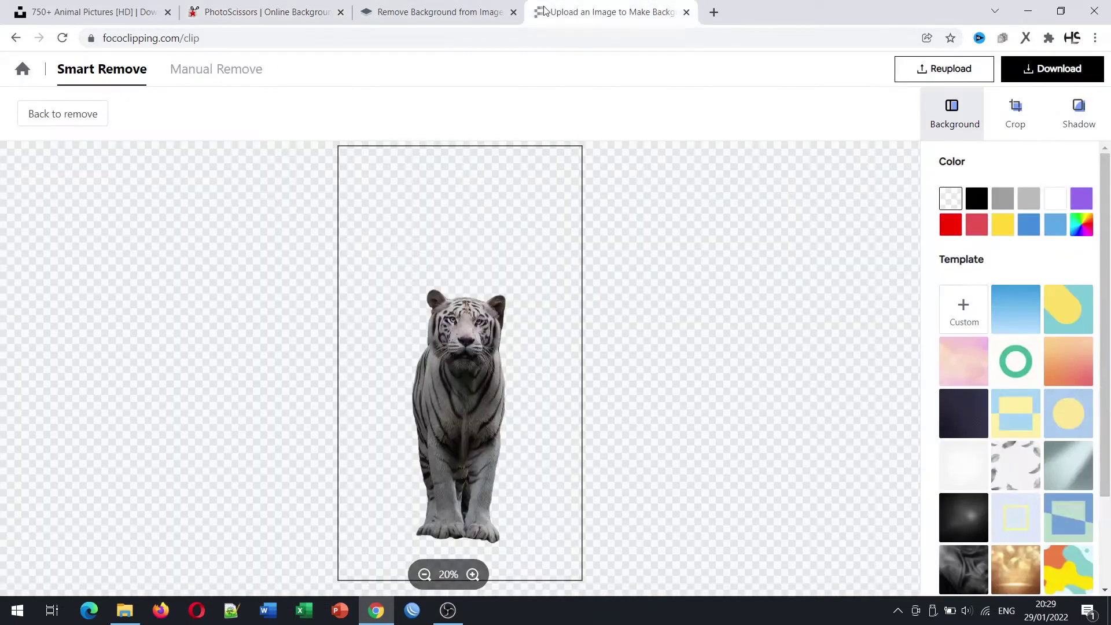
# - Try the green ring, blue gradient and blue-and-yellow block templates as the tiger's background
pyautogui.click(1034, 365)
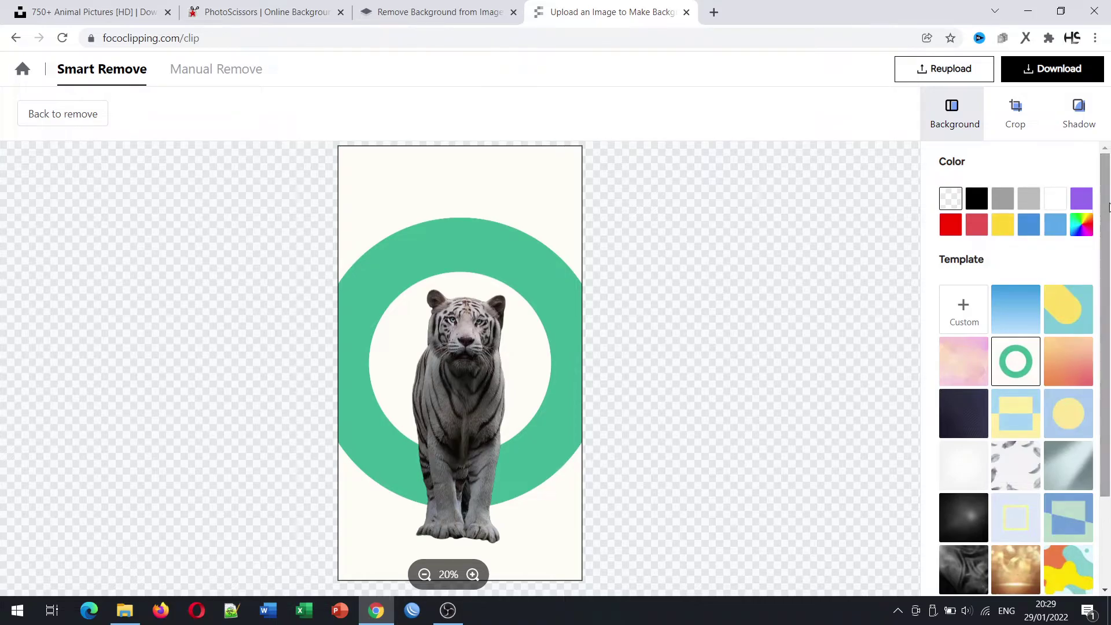
pyautogui.click(1010, 317)
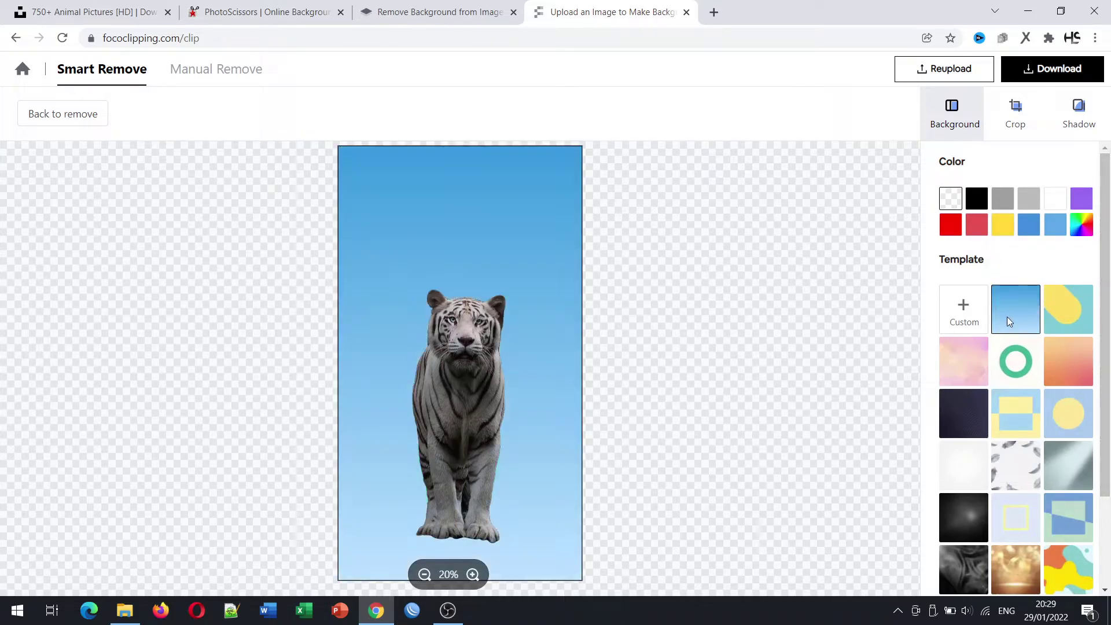
pyautogui.click(1025, 413)
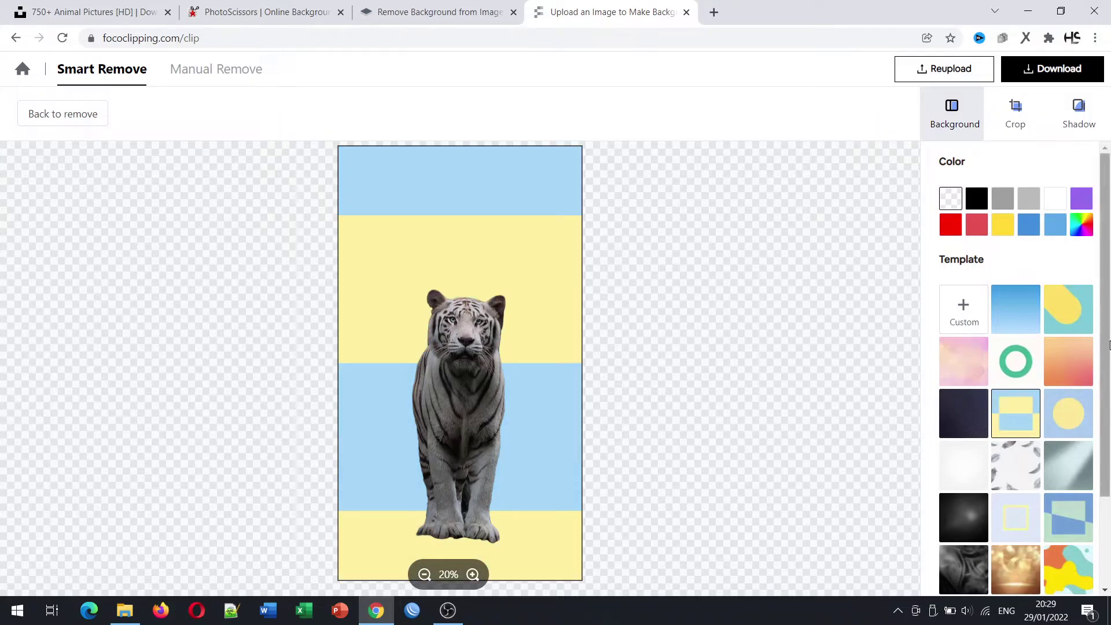
# - Try the custom image Picture4.png from the Pictures folder as the tiger's background
pyautogui.moveTo(1105, 330); pyautogui.dragTo(1107, 435)
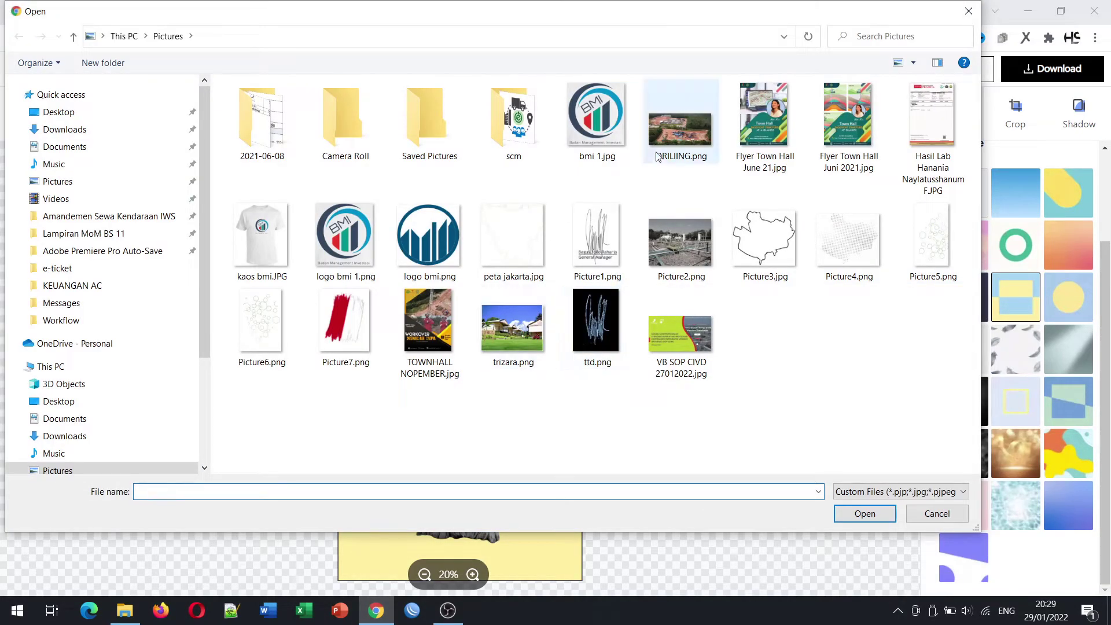
pyautogui.click(836, 252)
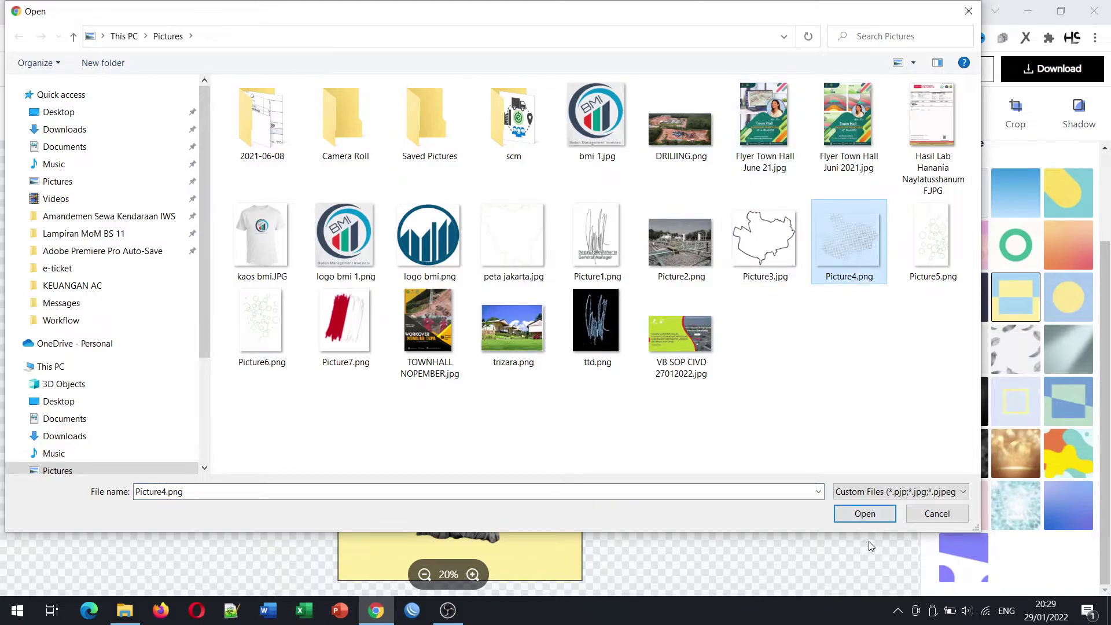
pyautogui.click(883, 515)
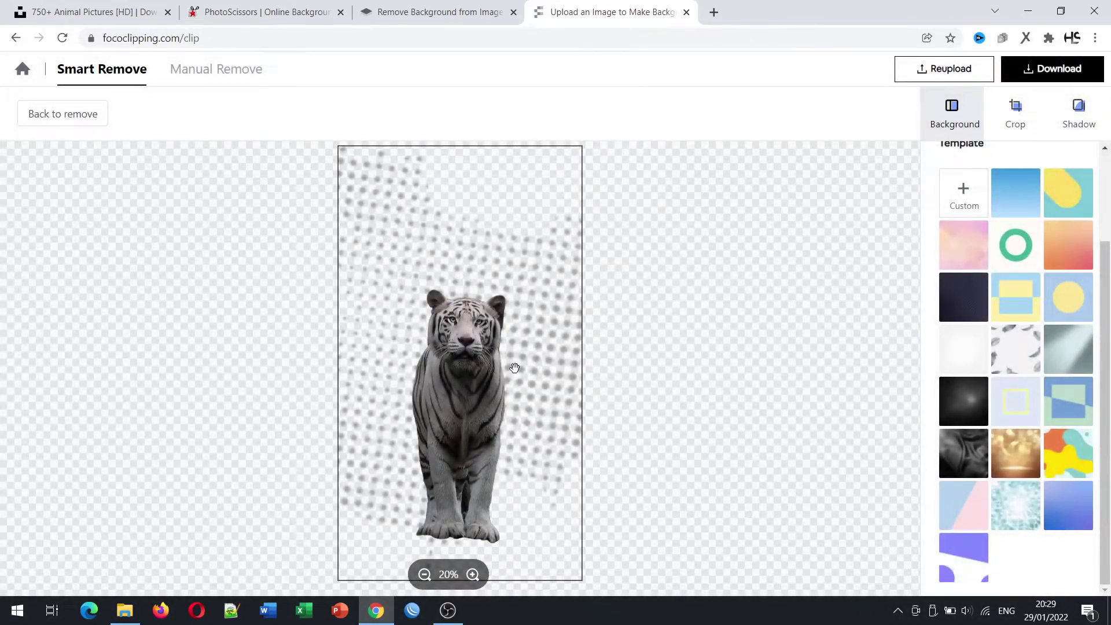
# - Try further background templates behind the tiger, including the golden bokeh, dark fabric and purple-and-white designs
pyautogui.click(1064, 368)
pyautogui.click(1067, 405)
pyautogui.click(1013, 458)
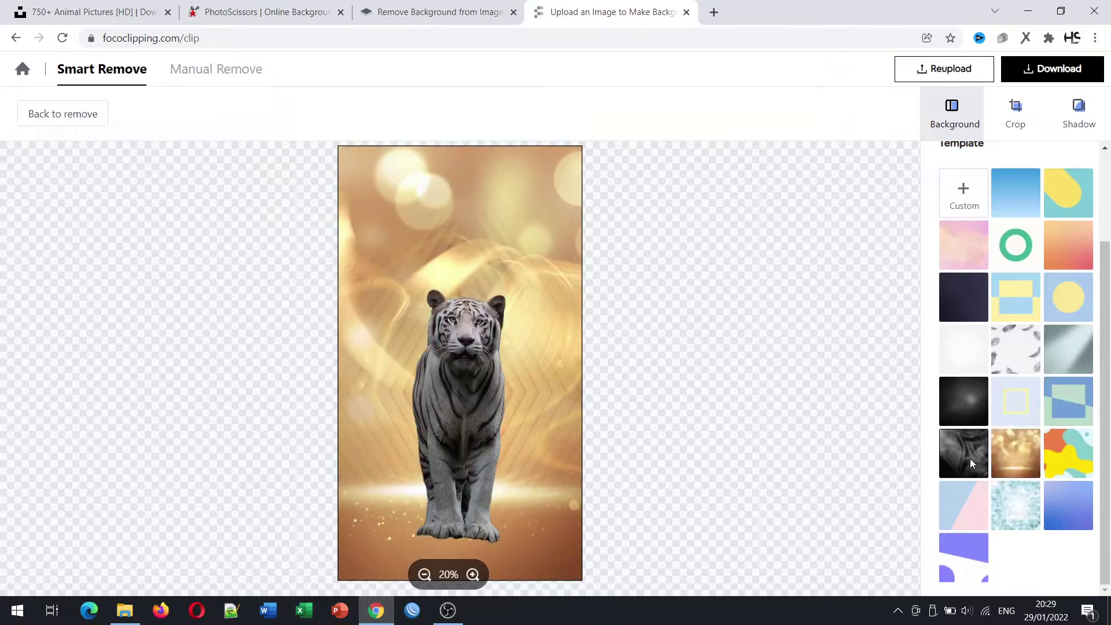
pyautogui.click(969, 458)
pyautogui.click(971, 545)
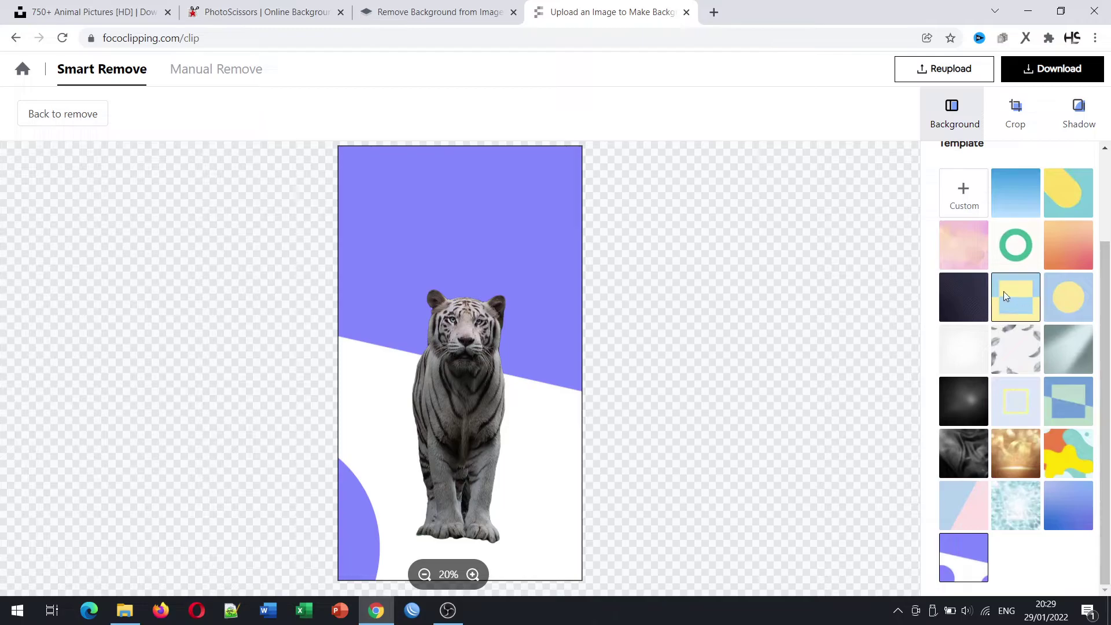
# - Apply the green ring template as the background, comparing it with a solid light blue before reapplying it
pyautogui.click(1017, 257)
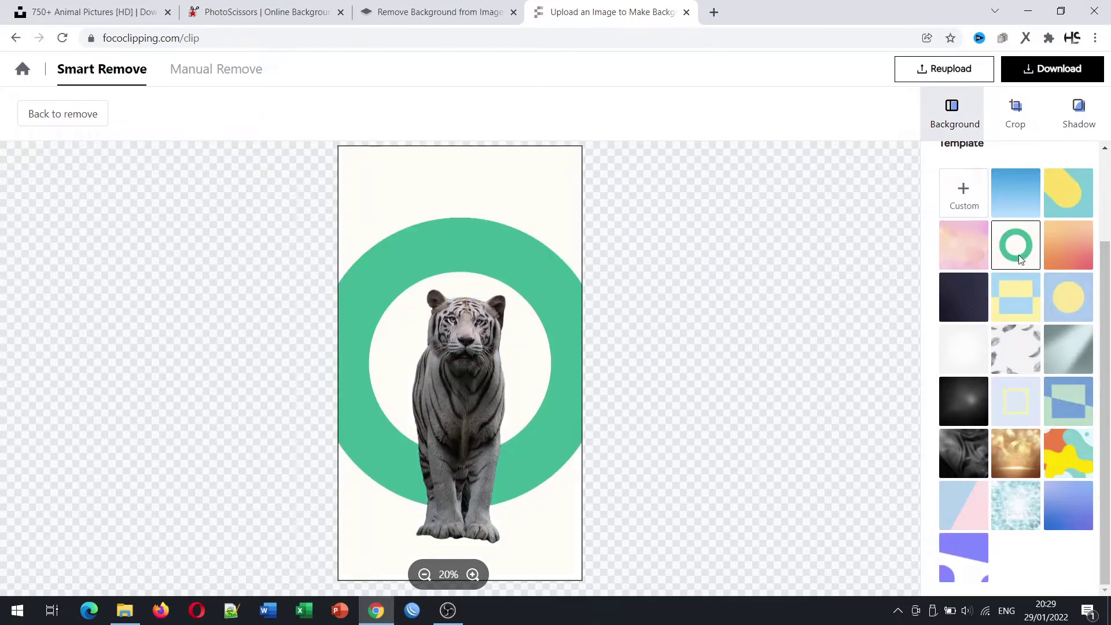
pyautogui.moveTo(1109, 267); pyautogui.dragTo(1109, 181)
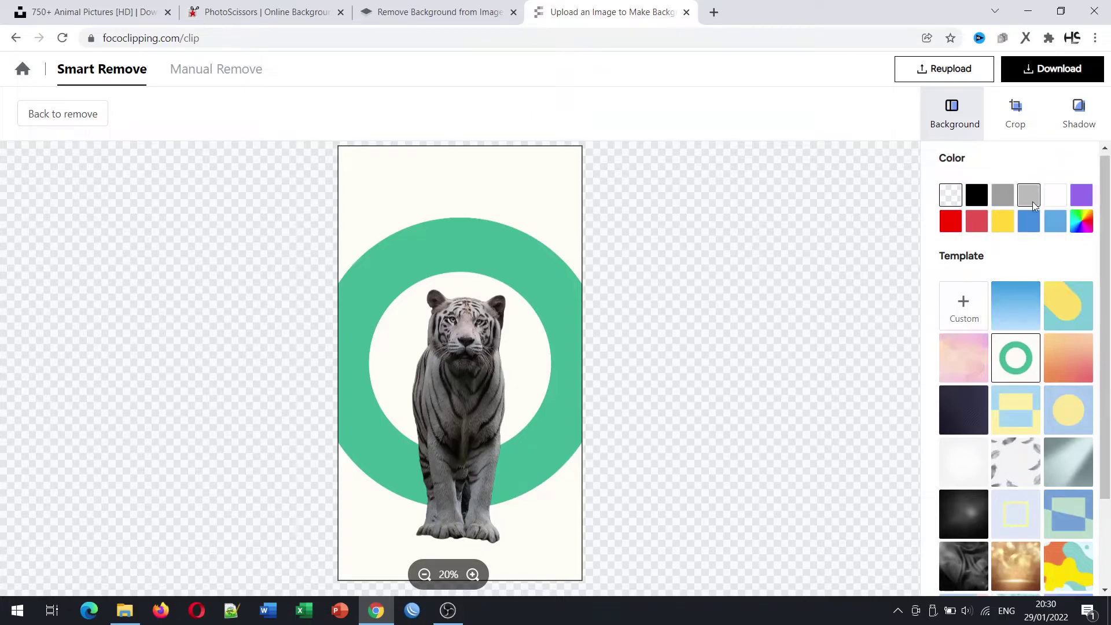
pyautogui.click(1051, 221)
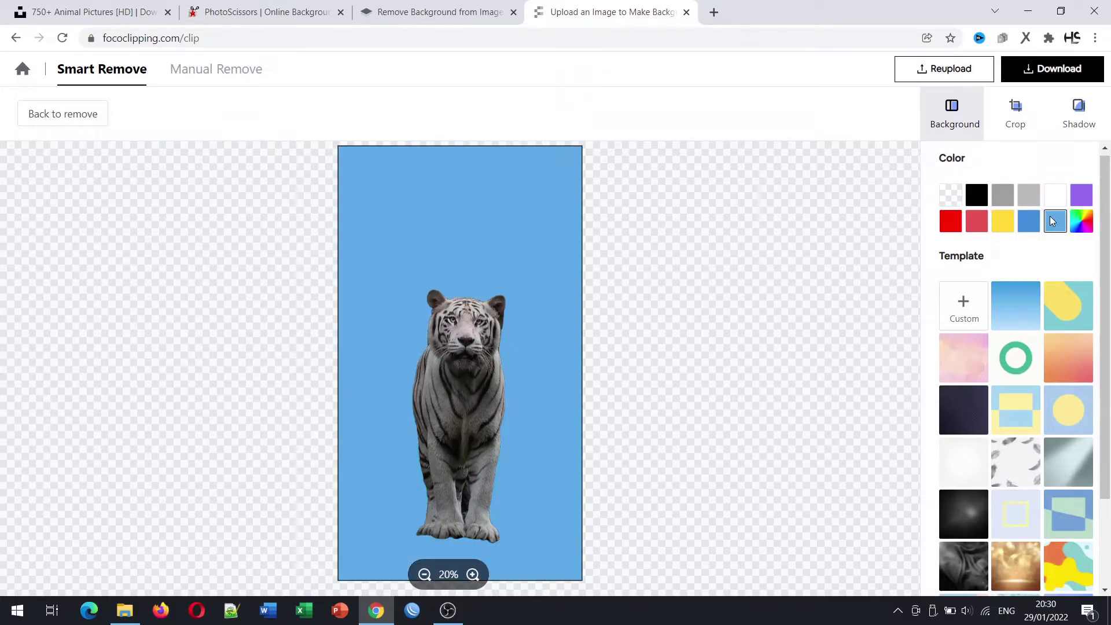
pyautogui.click(1012, 363)
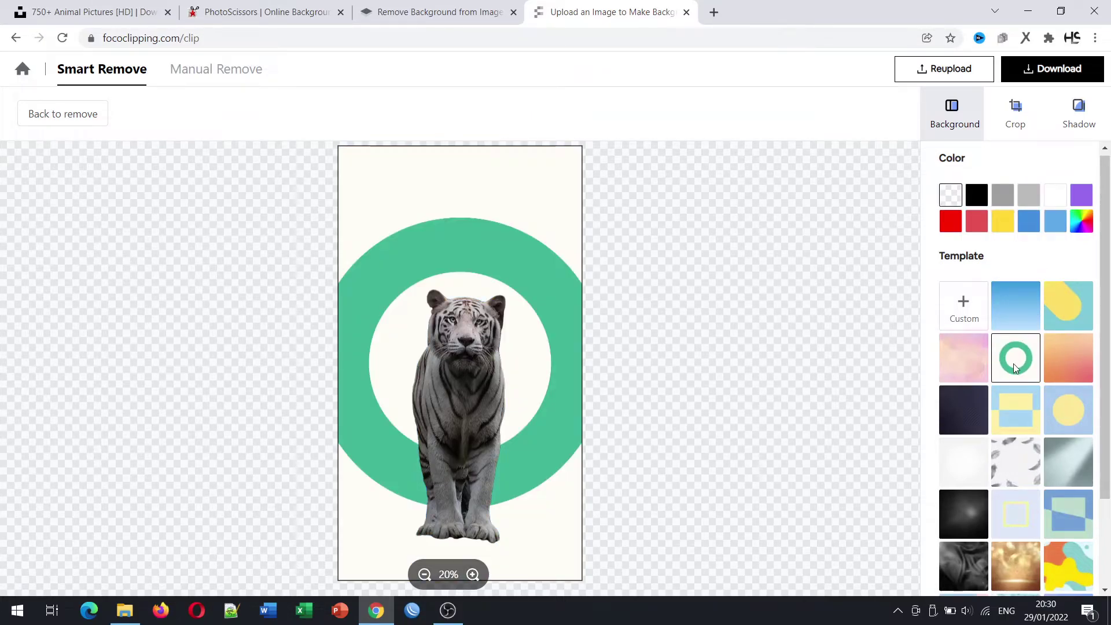
# - Compare the PNG and JPG download formats, and download the tiger with the green ring background as PNG
pyautogui.click(1076, 68)
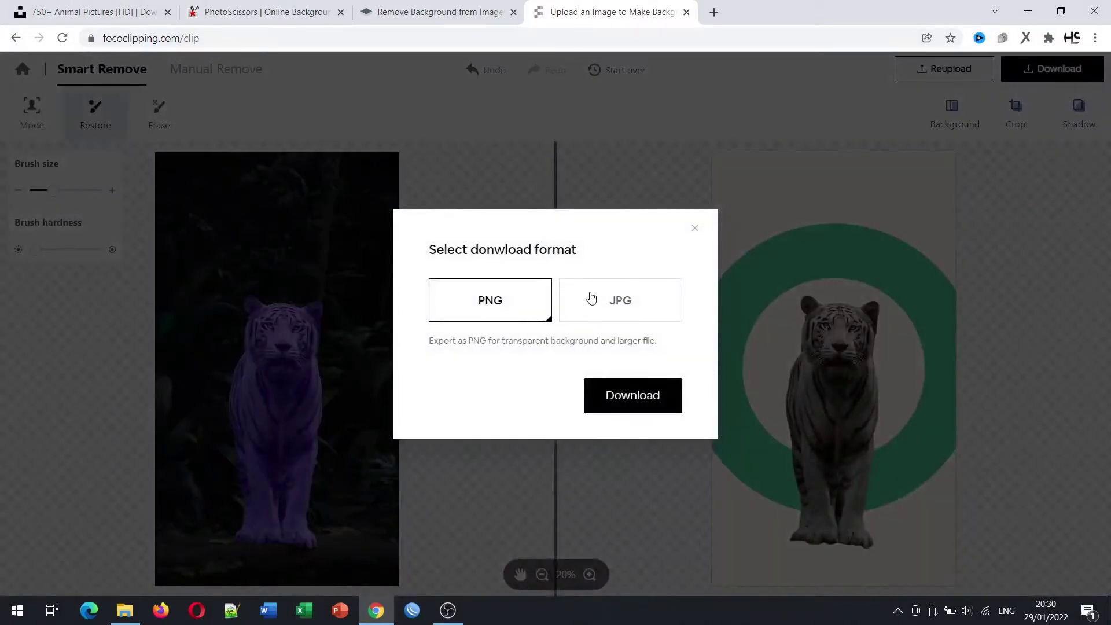
pyautogui.click(618, 296)
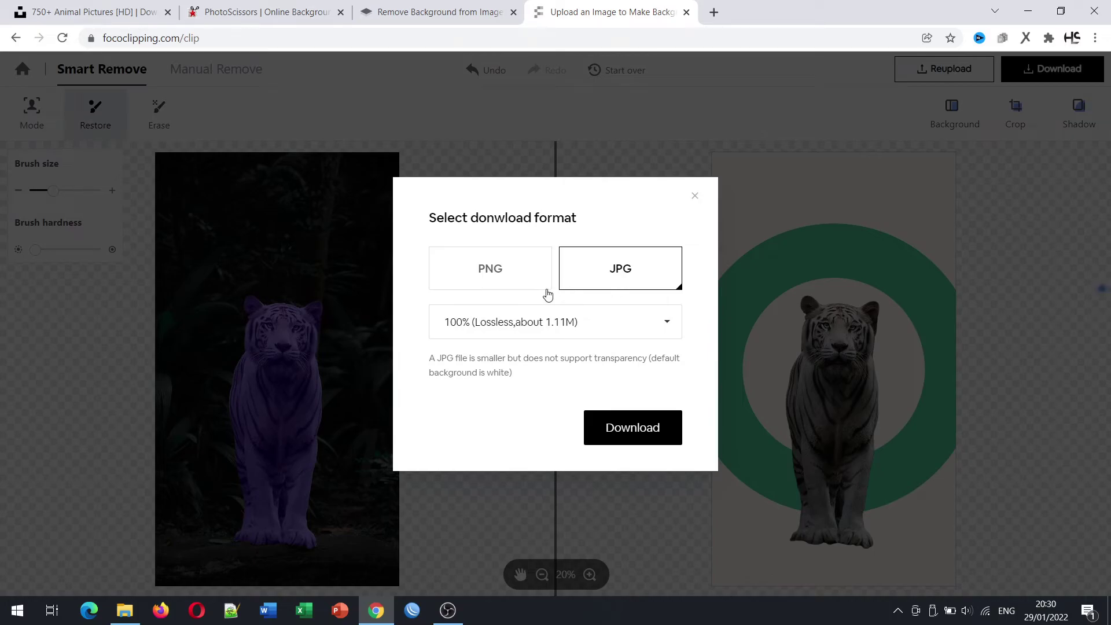
pyautogui.click(539, 287)
pyautogui.click(627, 301)
pyautogui.hotkey('ctrl', '-')
pyautogui.hotkey('ctrl', '+')
pyautogui.hotkey('ctrl', '+')
pyautogui.hotkey('ctrl', '+')
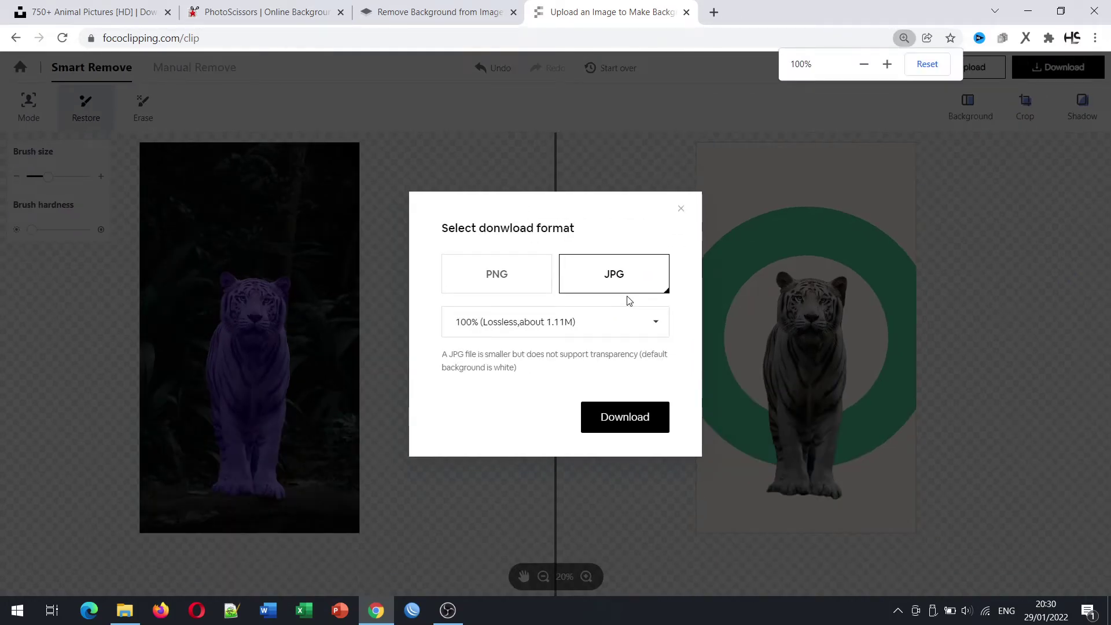
pyautogui.hotkey('ctrl', '-')
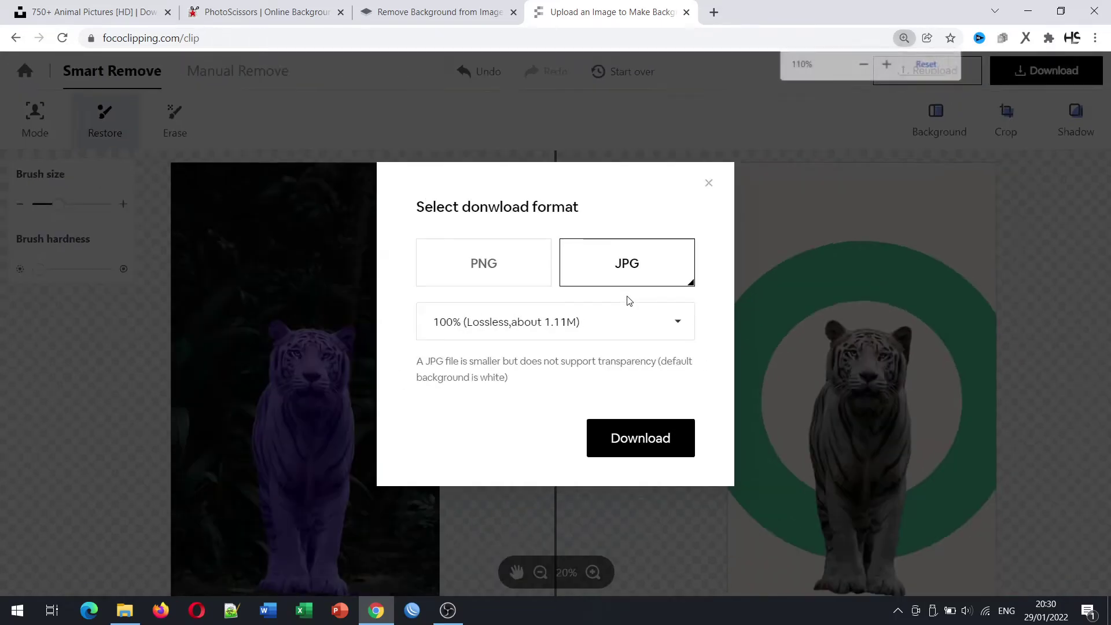
pyautogui.click(478, 255)
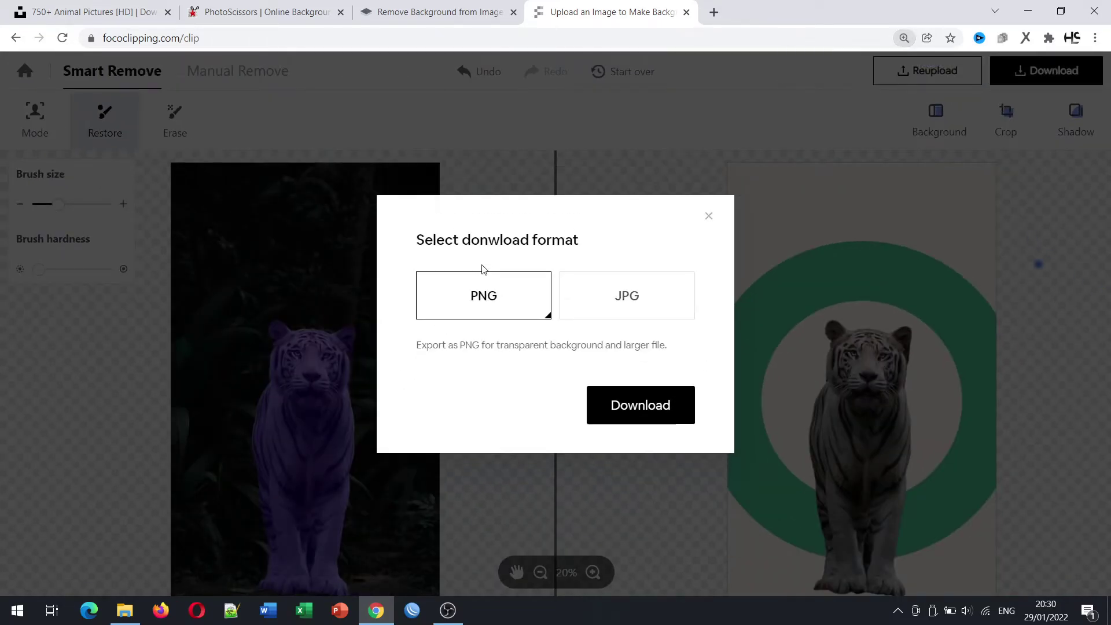
pyautogui.click(639, 399)
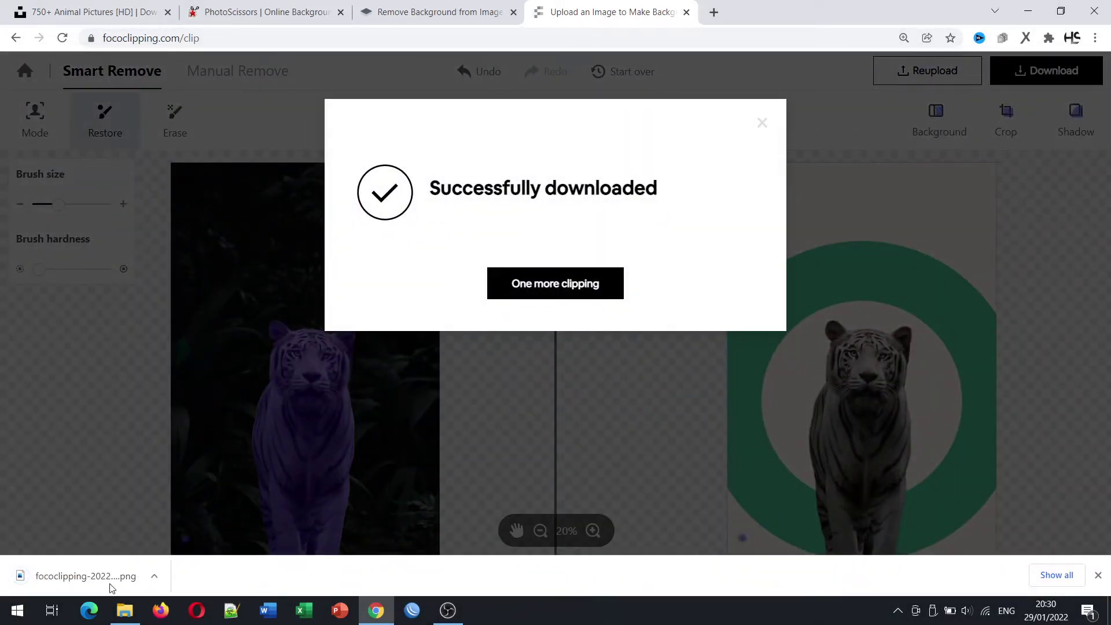
# - View the downloaded FocoClipping PNG, close the viewer, and switch to the remove.bg page
pyautogui.click(96, 580)
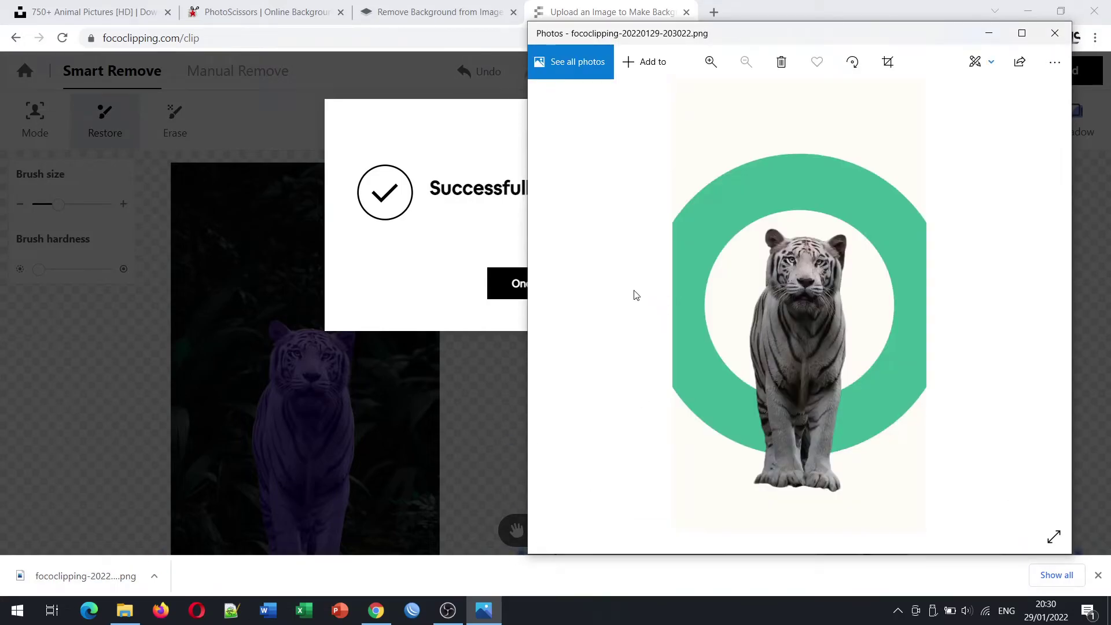
pyautogui.click(1054, 33)
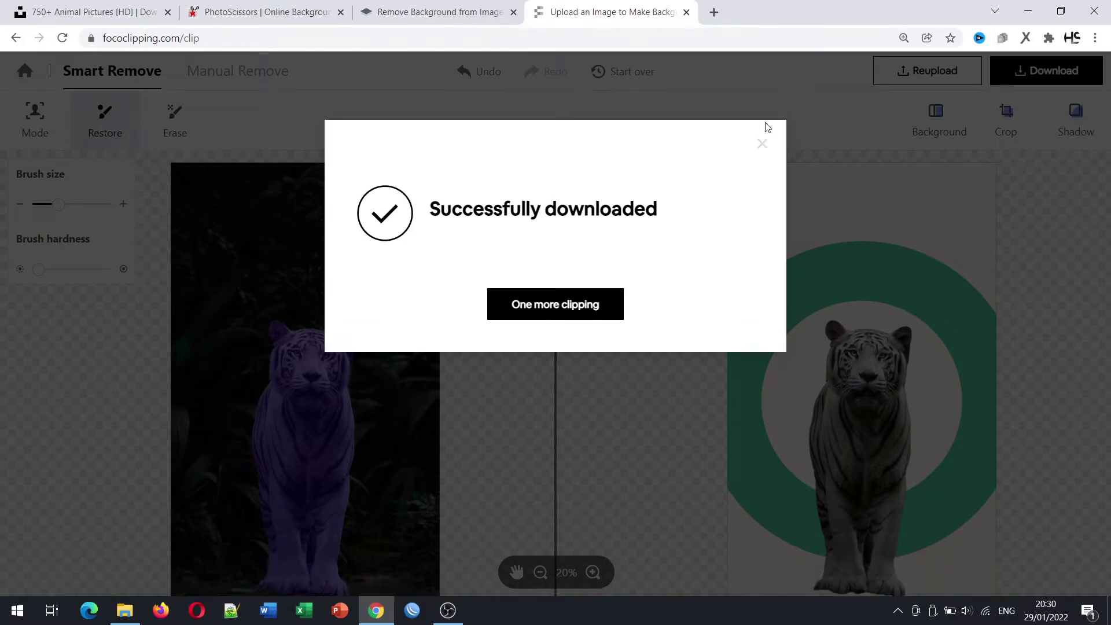
pyautogui.click(477, 14)
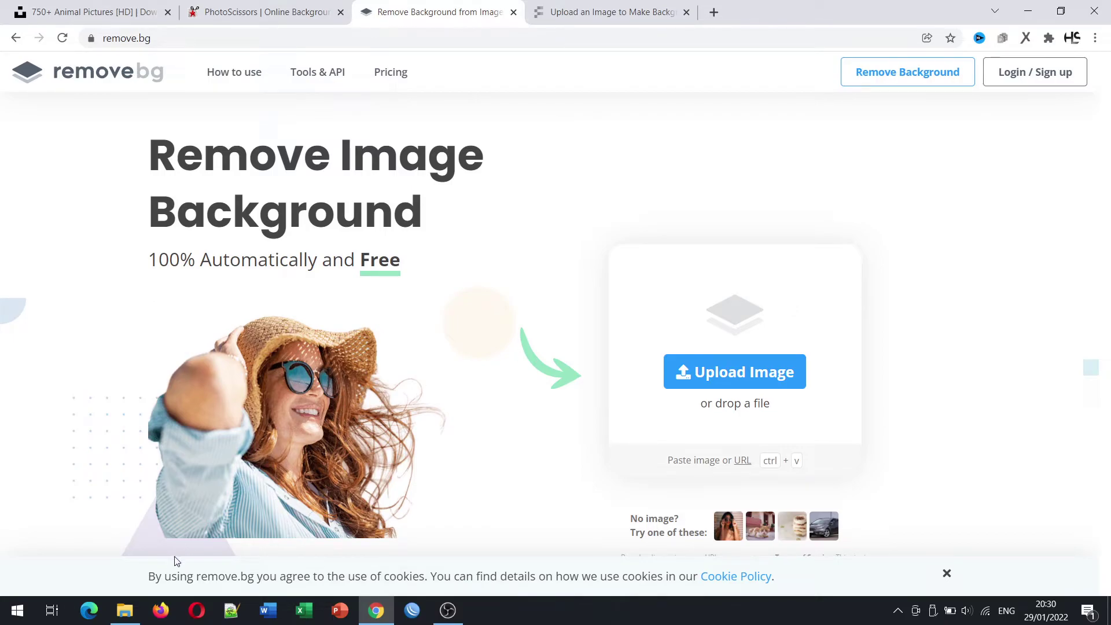
# - Upload the white tiger JPG from the Downloads folder to remove.bg and open the cutout's background editor
pyautogui.click(124, 609)
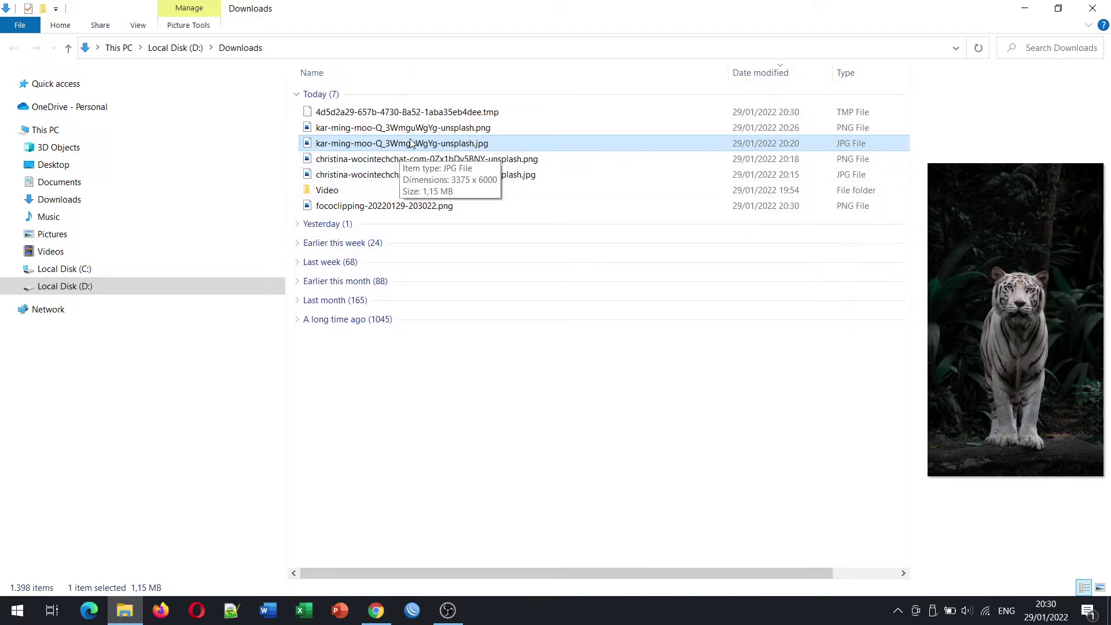
pyautogui.moveTo(410, 143); pyautogui.dragTo(613, 358)
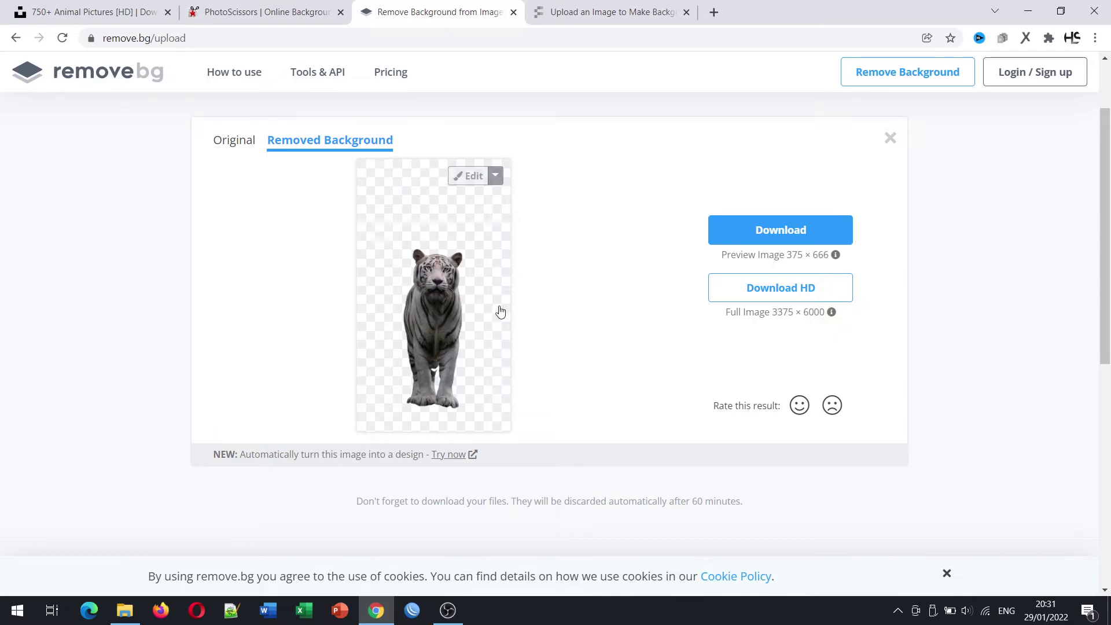
pyautogui.click(491, 179)
pyautogui.click(467, 200)
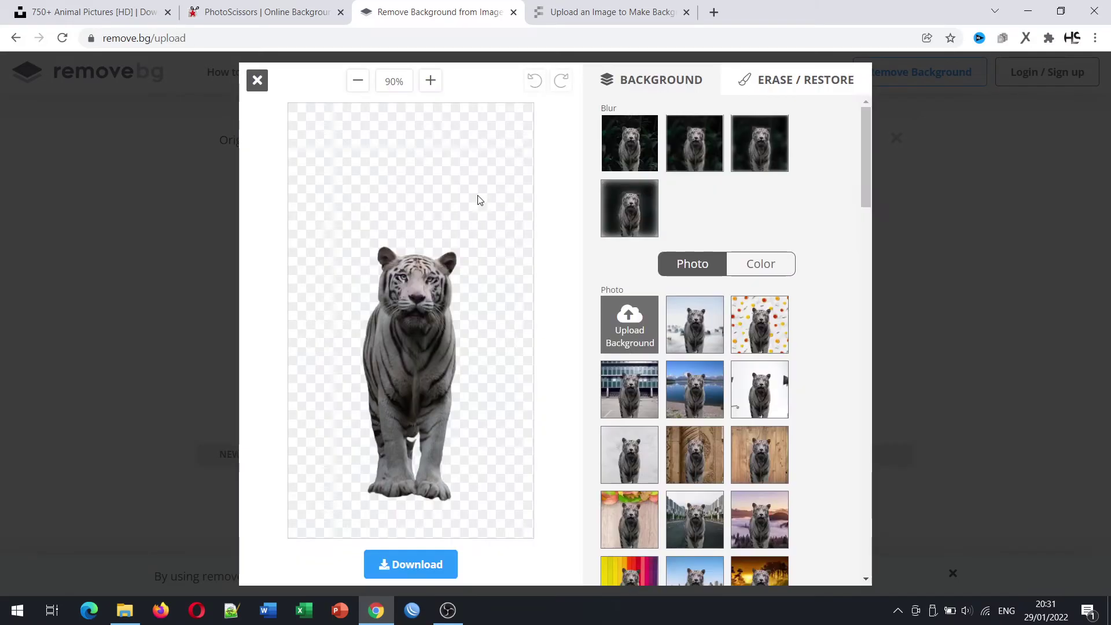
# - Try the strongest blur on the original background, and the foggy city photo background with and without blur
pyautogui.click(643, 173)
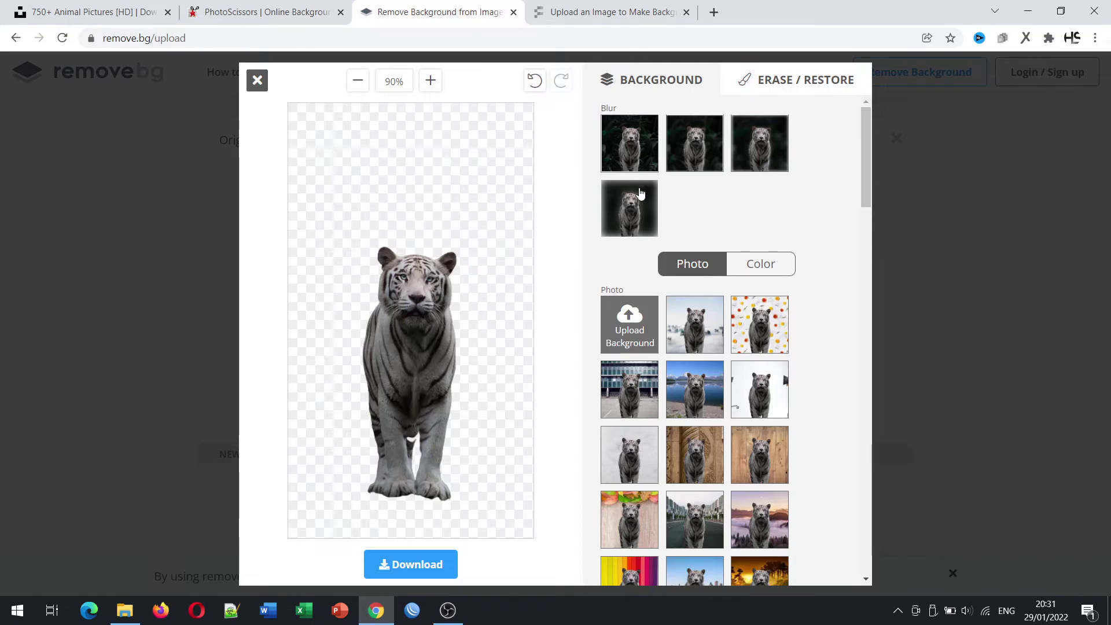
pyautogui.click(635, 202)
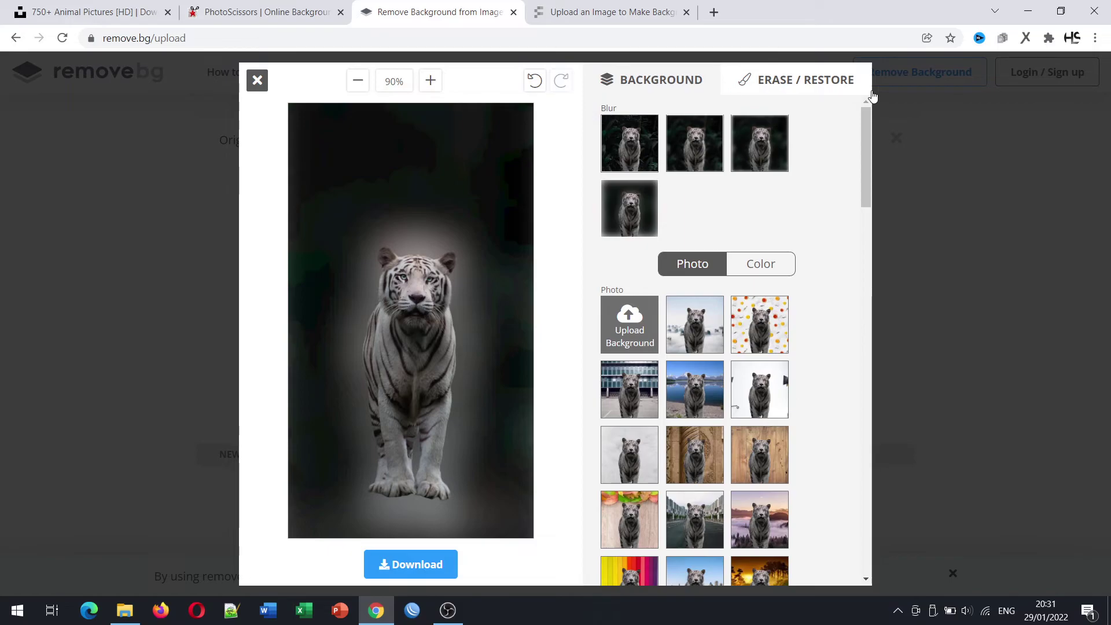
pyautogui.moveTo(867, 169); pyautogui.dragTo(870, 196)
pyautogui.click(698, 208)
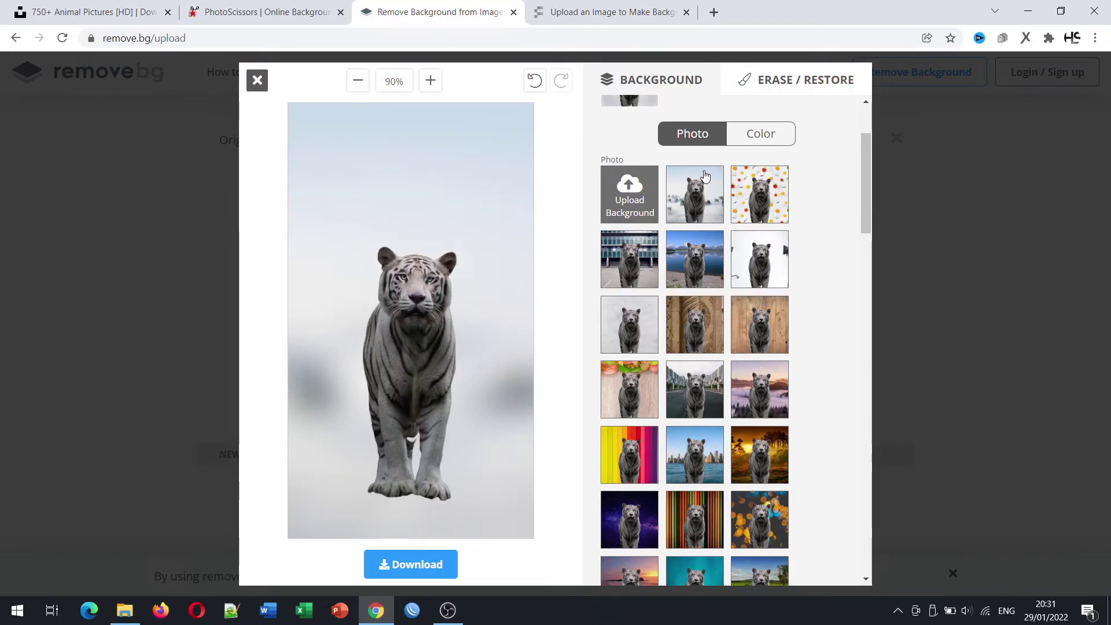
pyautogui.moveTo(867, 188); pyautogui.dragTo(873, 155)
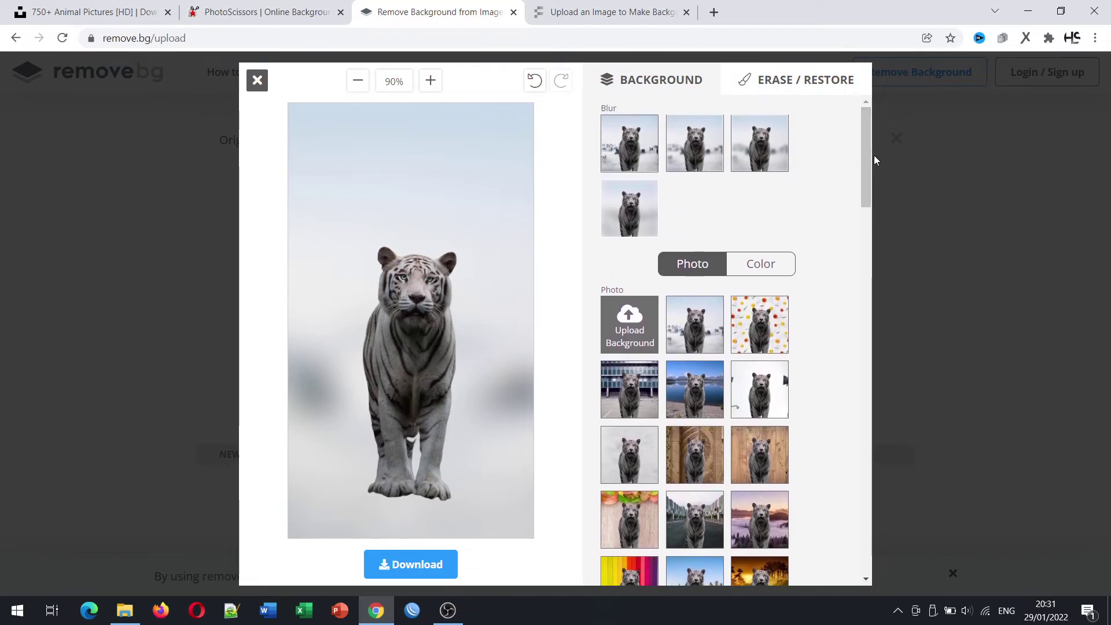
pyautogui.click(629, 150)
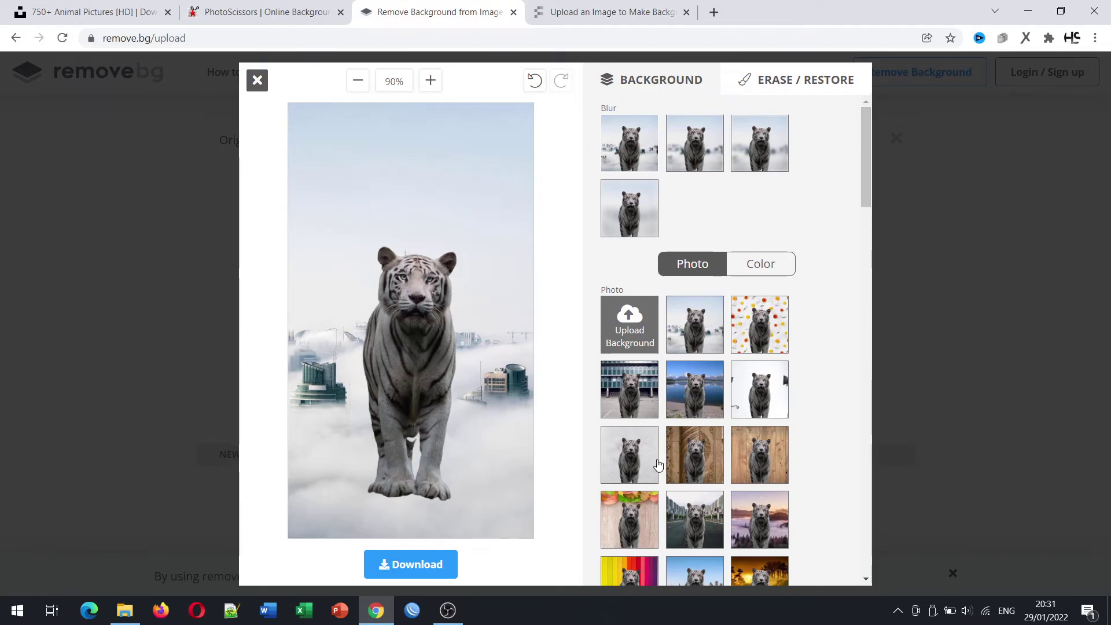
# - Apply the second blur level to the empty street background, and replace that photo with the desert road with yellow lines
pyautogui.click(698, 526)
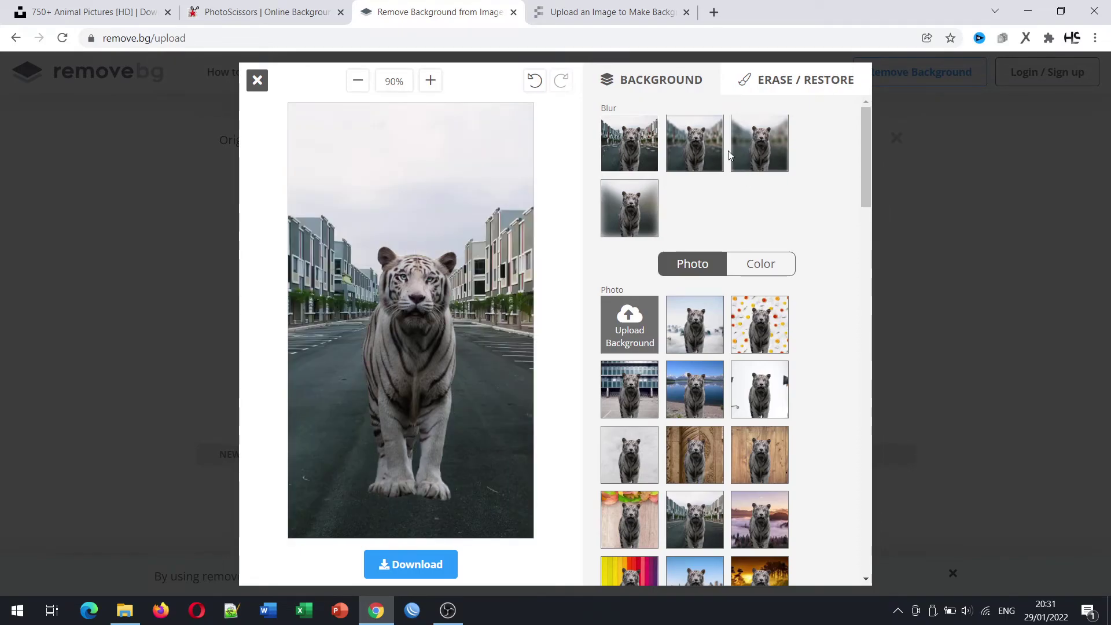
pyautogui.click(715, 161)
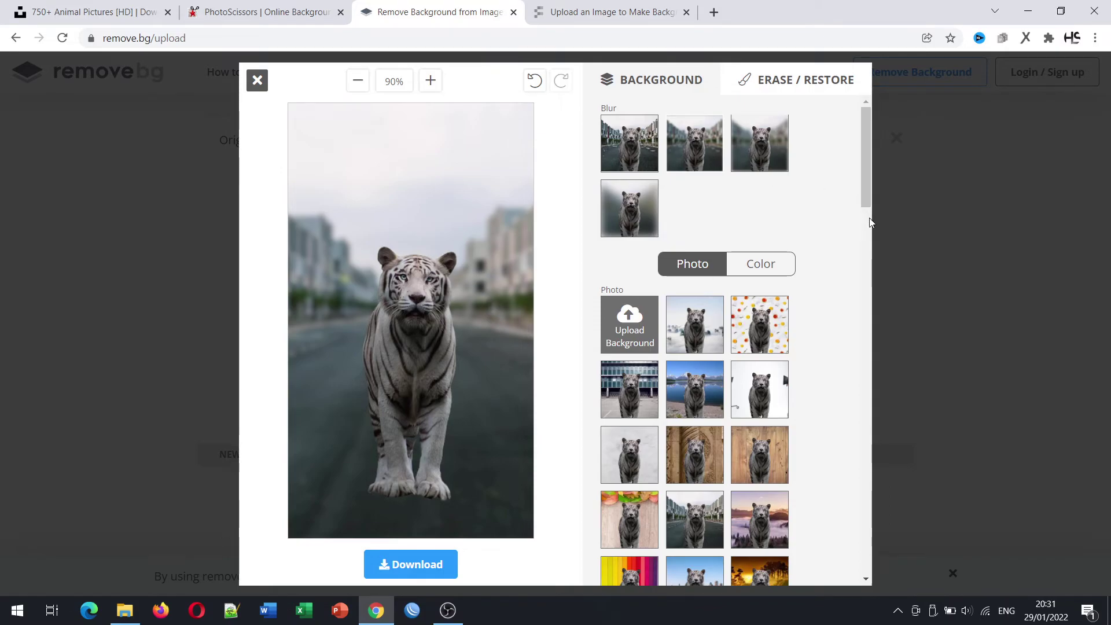
pyautogui.moveTo(865, 192); pyautogui.dragTo(869, 401)
pyautogui.click(758, 429)
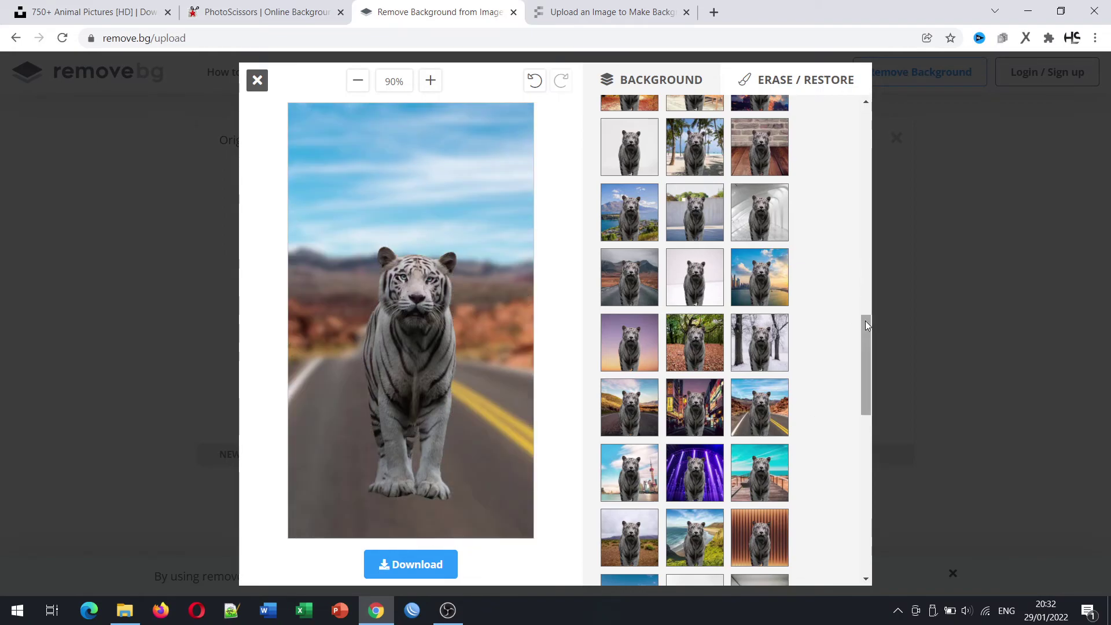
# - Browse the remaining background photos and download the tiger image with the blurred desert road background
pyautogui.moveTo(867, 323); pyautogui.dragTo(872, 453)
pyautogui.click(401, 571)
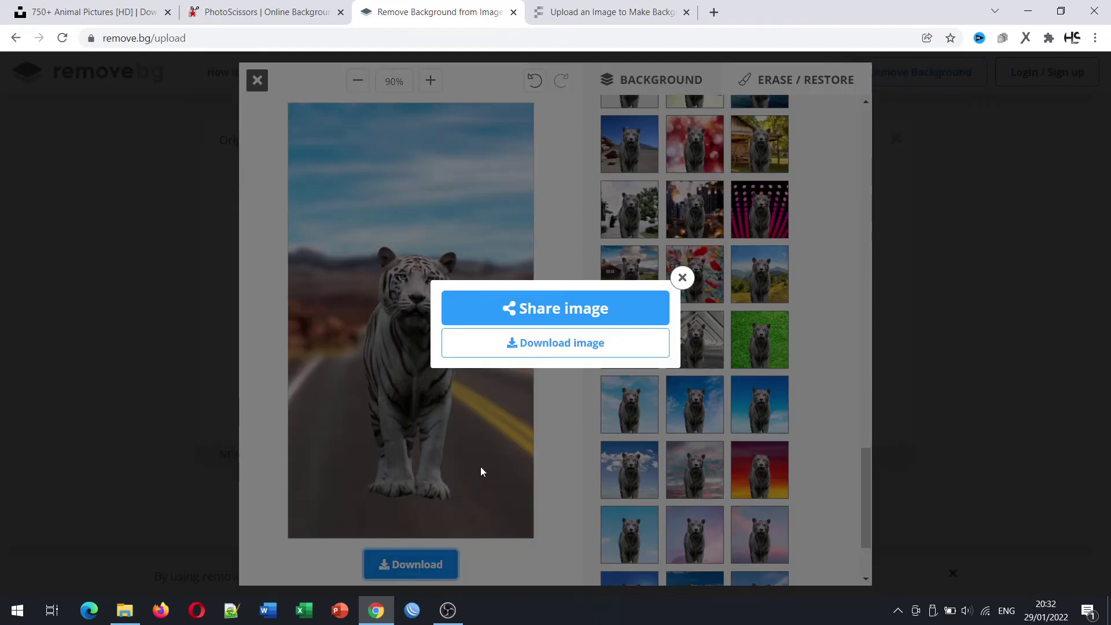
pyautogui.click(559, 350)
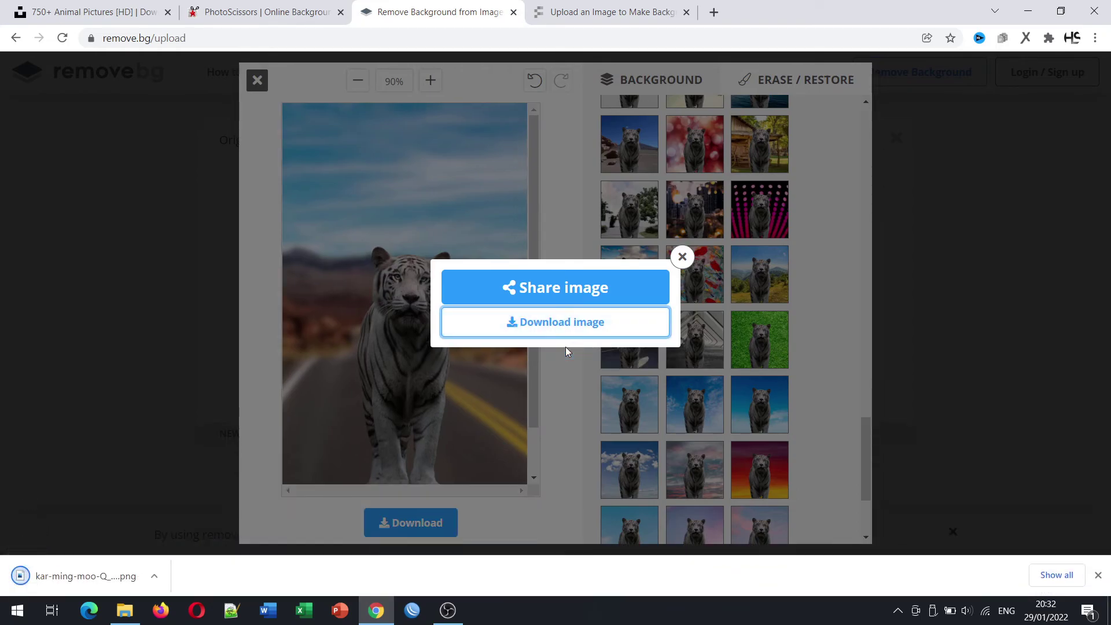
# - View the downloaded remove.bg PNG, close the viewer, and exit the download dialog and background editor
pyautogui.click(114, 579)
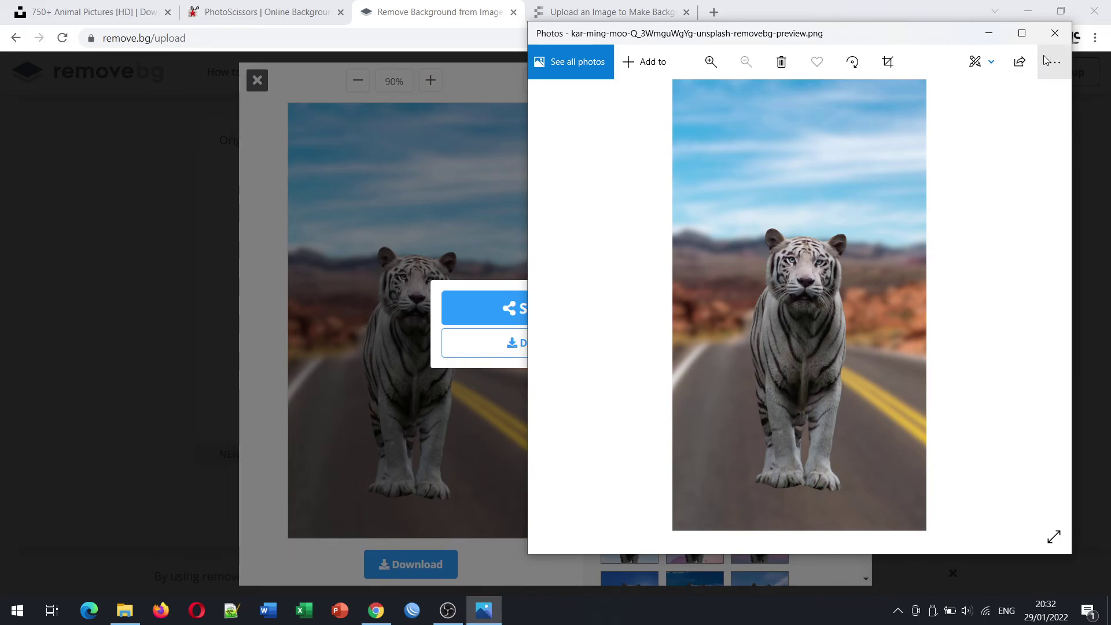
pyautogui.click(1054, 33)
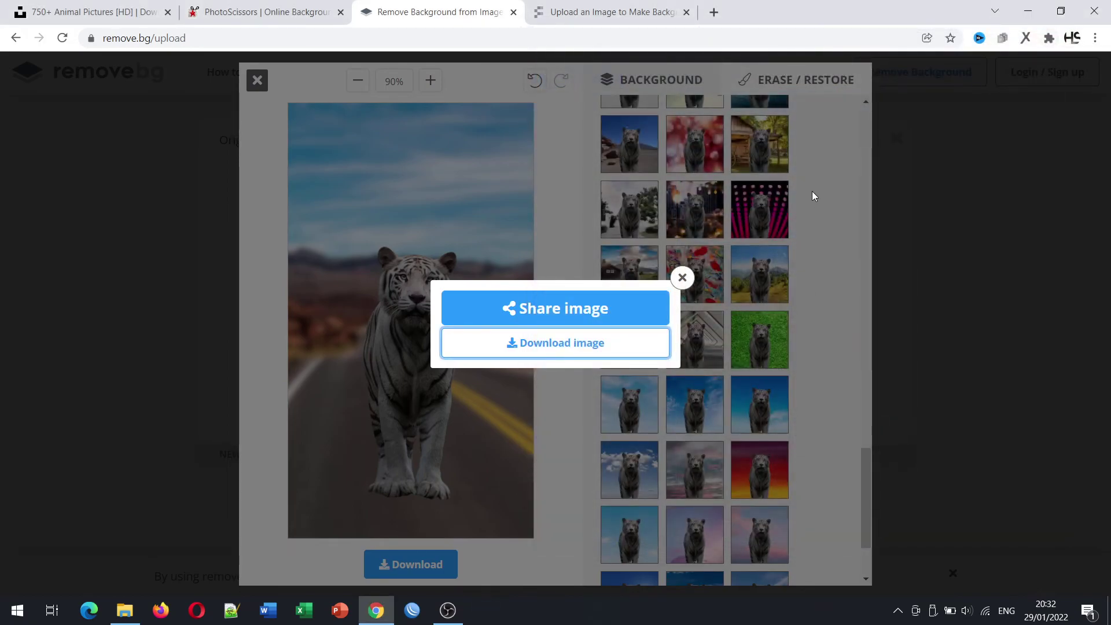
pyautogui.click(683, 280)
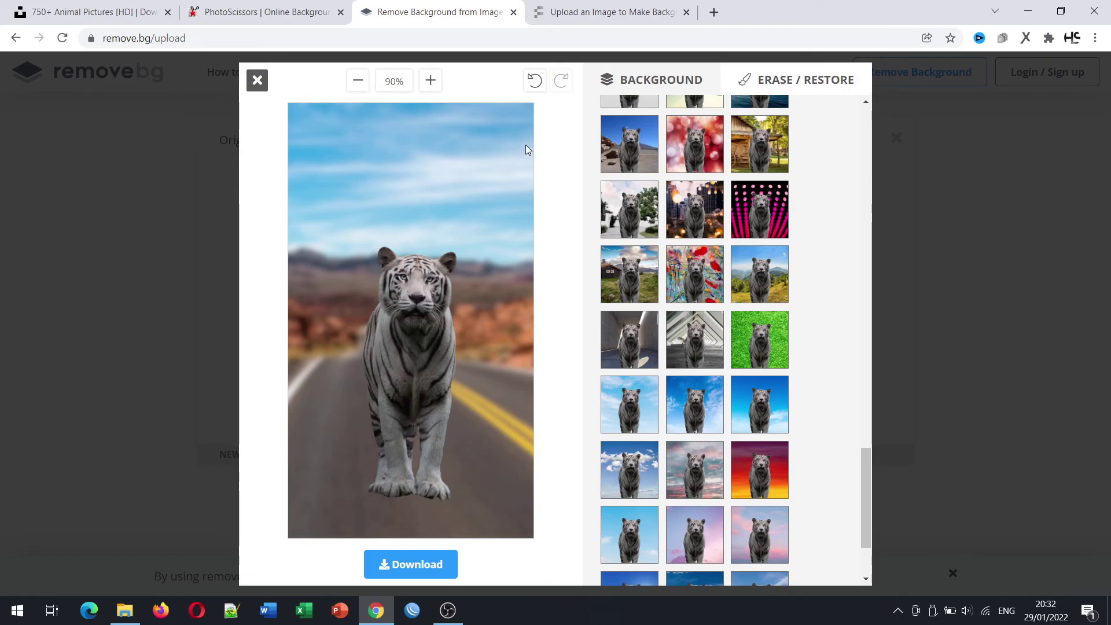
pyautogui.click(256, 81)
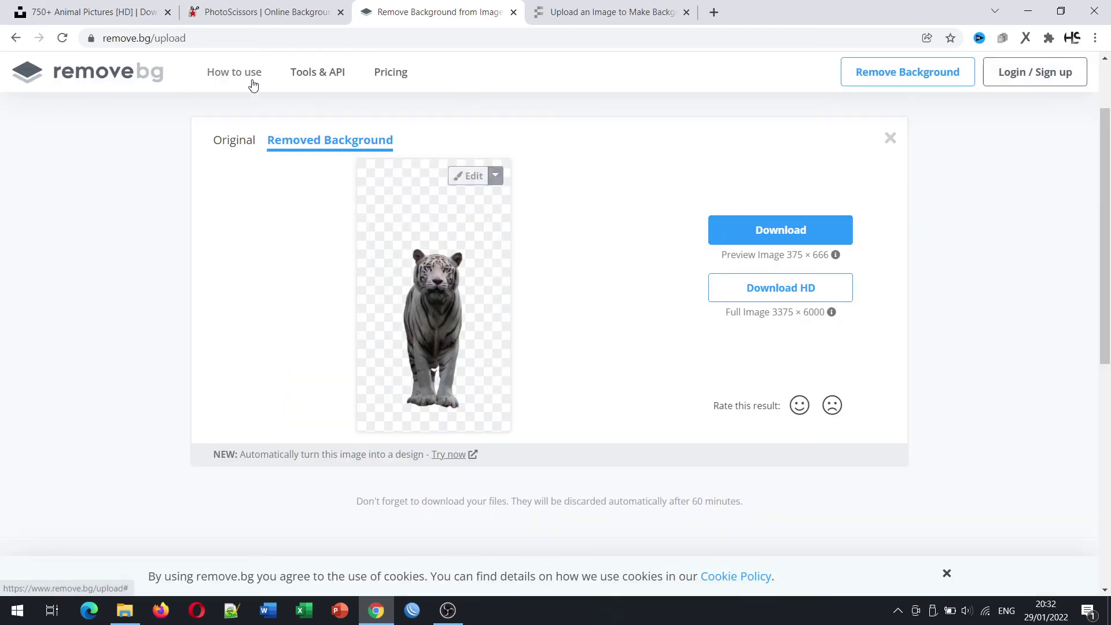
# - Review the tiger results in PhotoScissors, remove.bg and FocoClipping, dismissing FocoClipping's download and bookmark notices
pyautogui.click(290, 12)
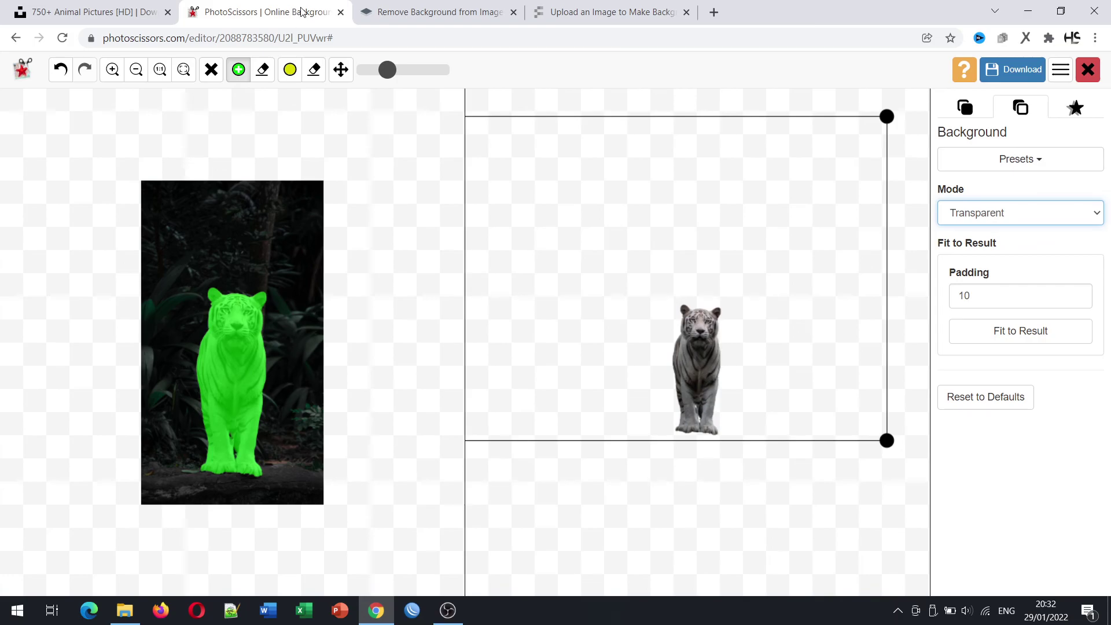
pyautogui.click(392, 13)
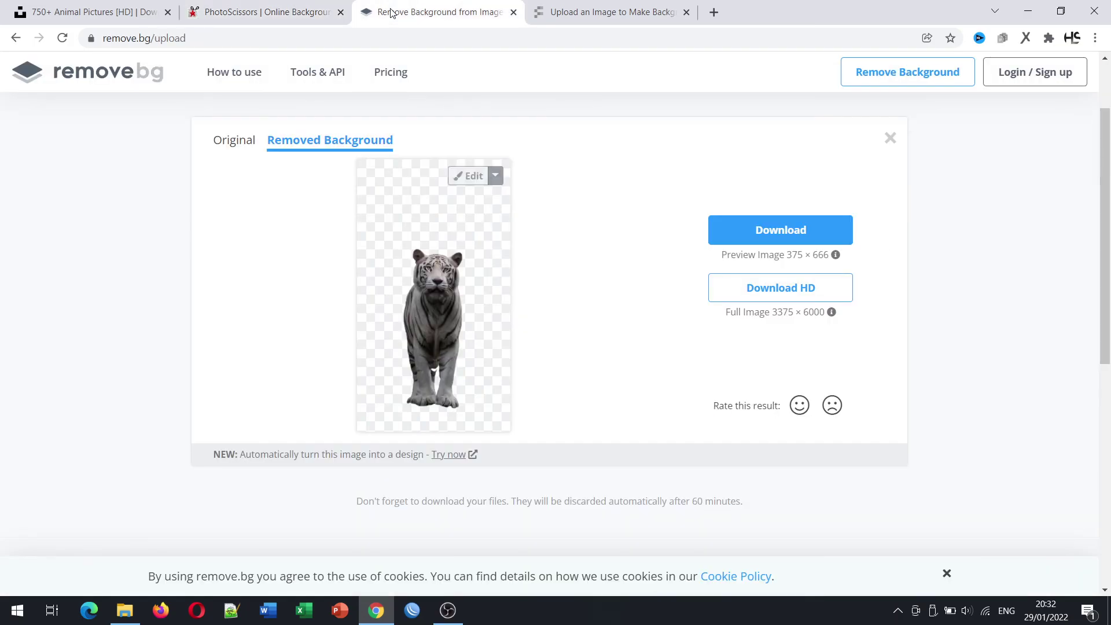
pyautogui.click(548, 8)
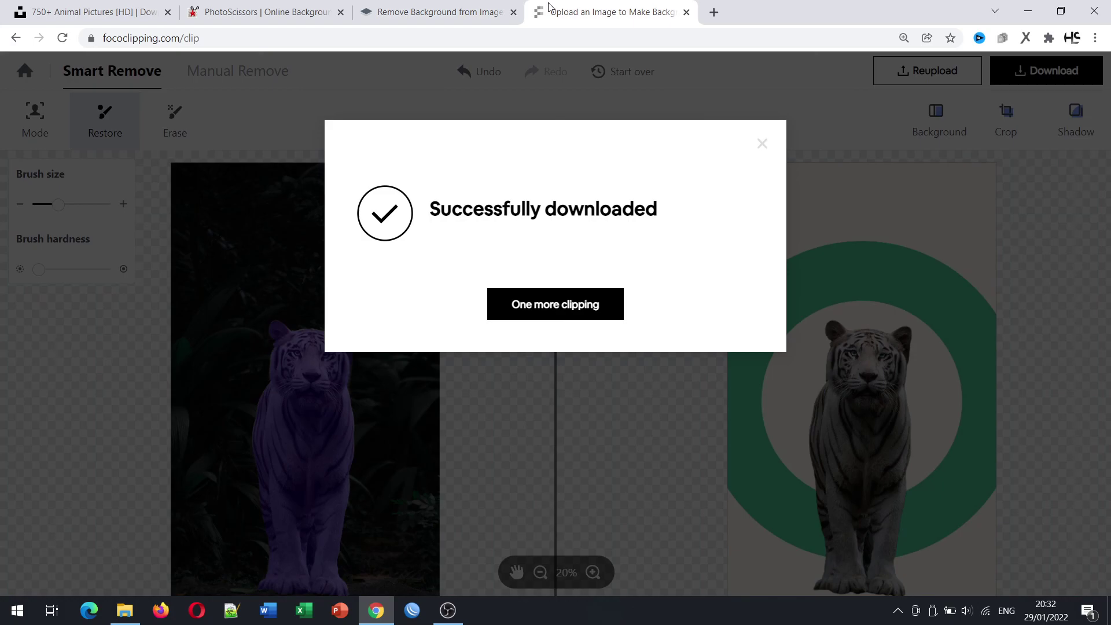
pyautogui.click(761, 144)
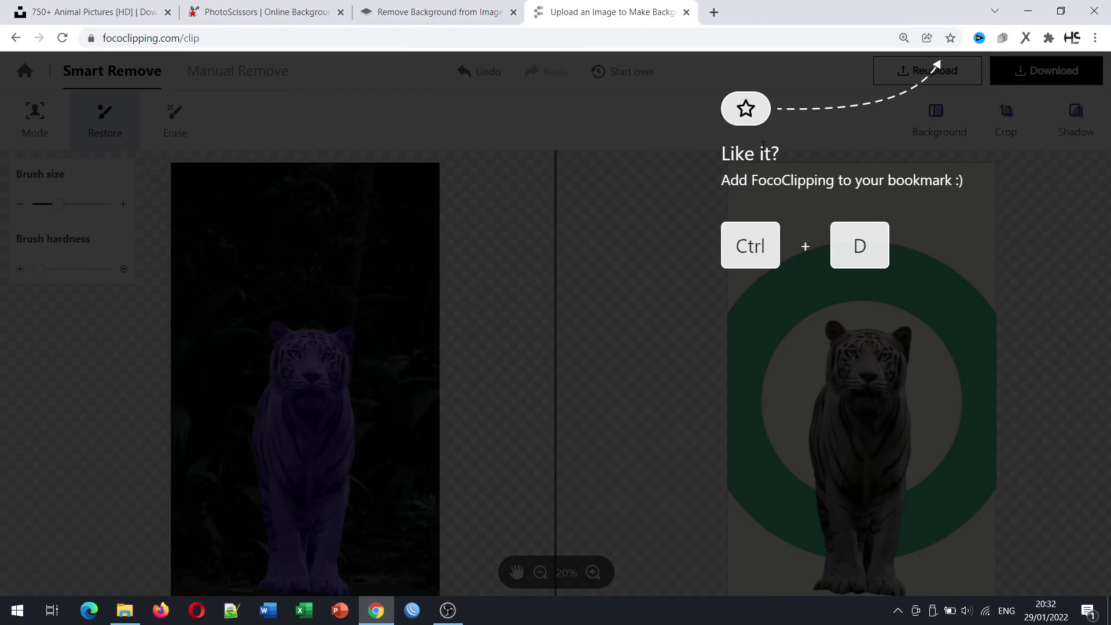
pyautogui.click(650, 229)
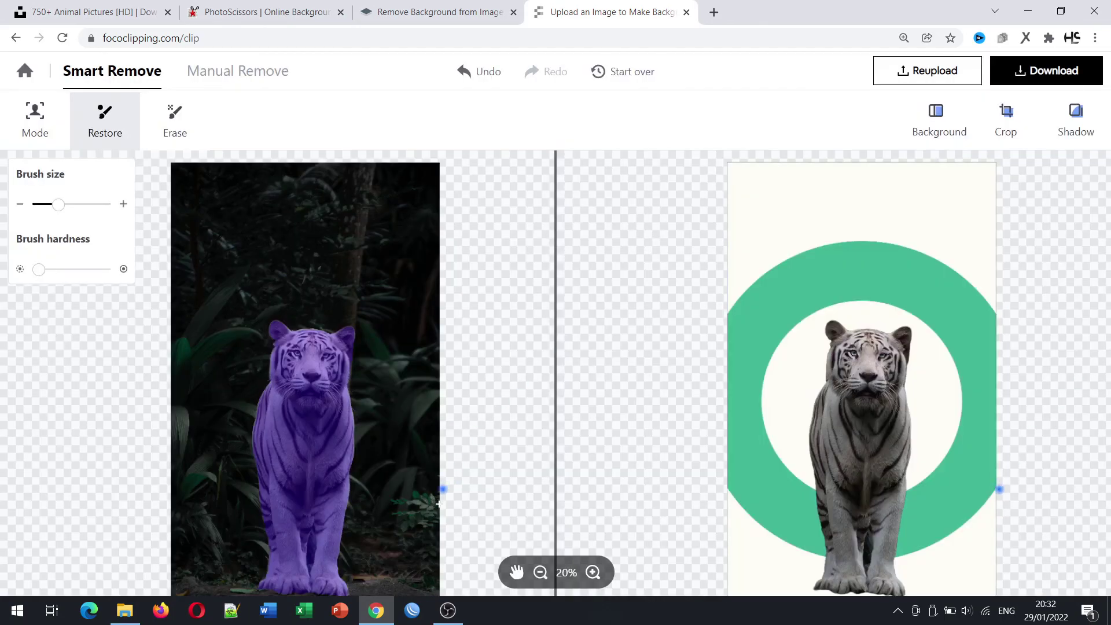
pyautogui.click(445, 610)
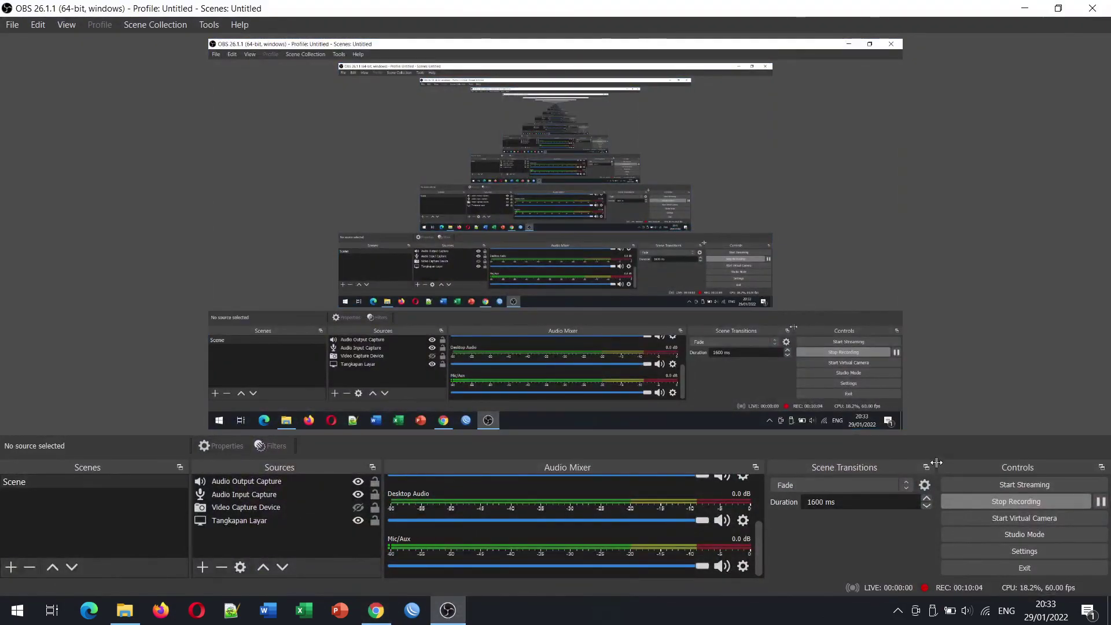